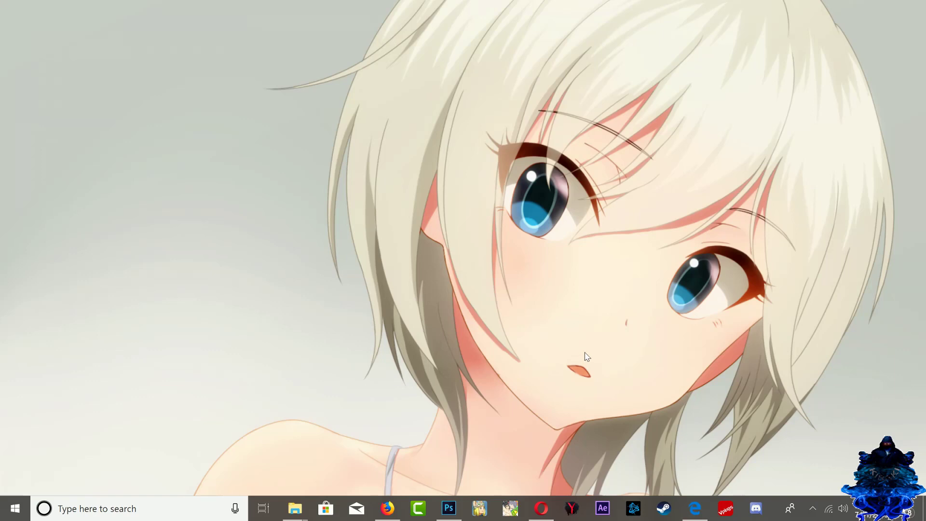
Return to the This PC window and open Local Disk (C:)
click(699, 510)
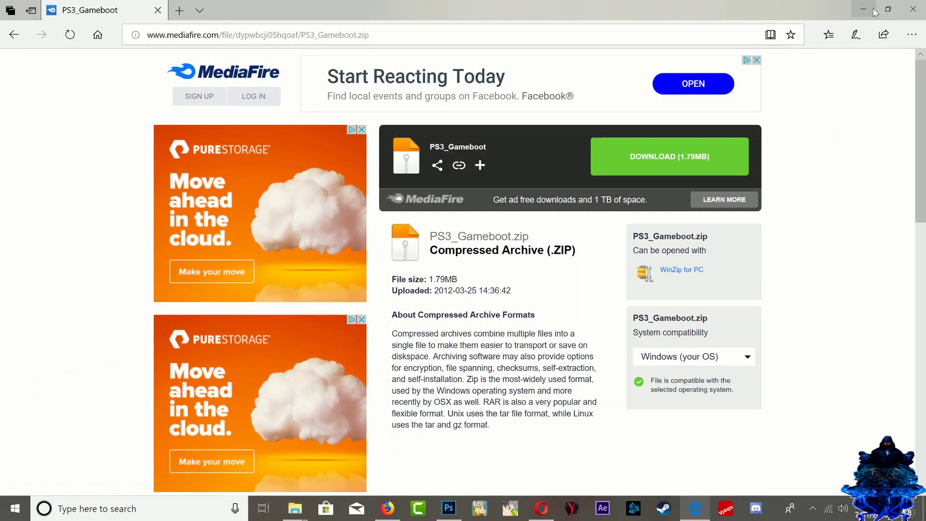
click(862, 9)
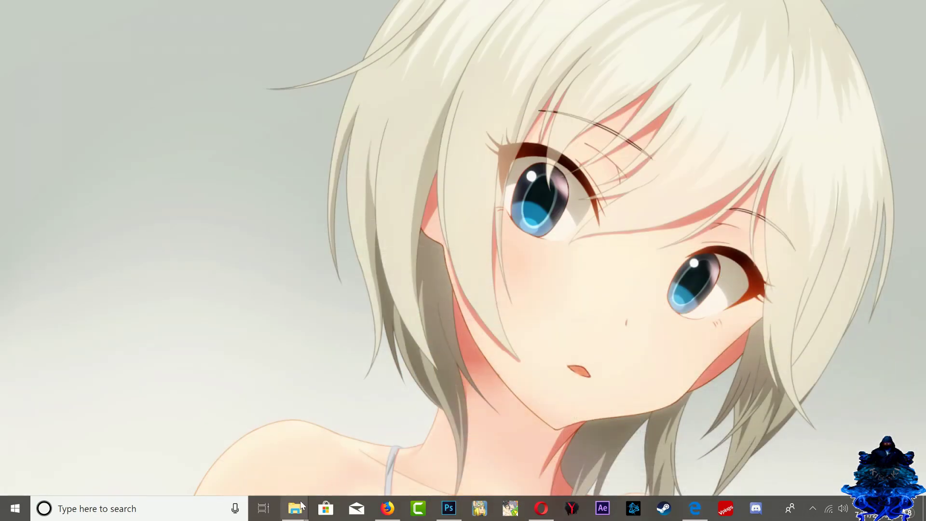
mouse_move(294, 508)
click(331, 470)
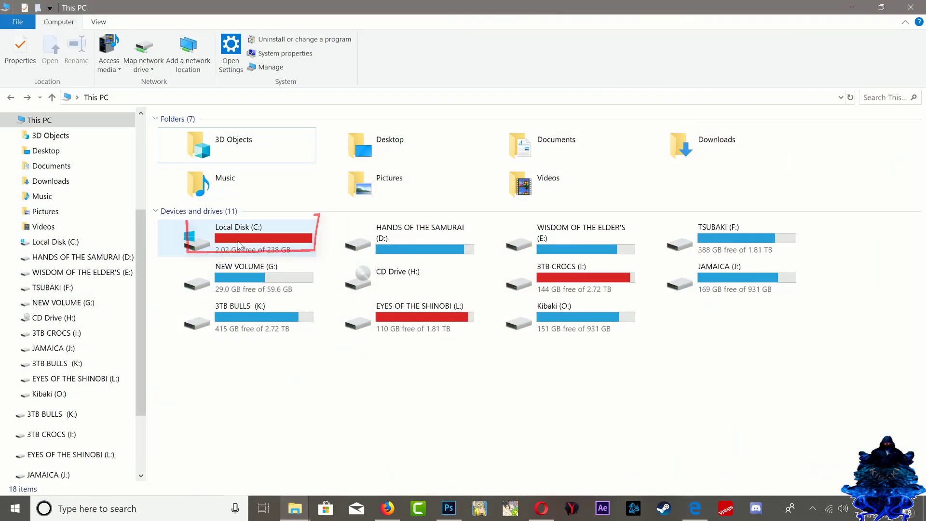
mouse_move(249, 233)
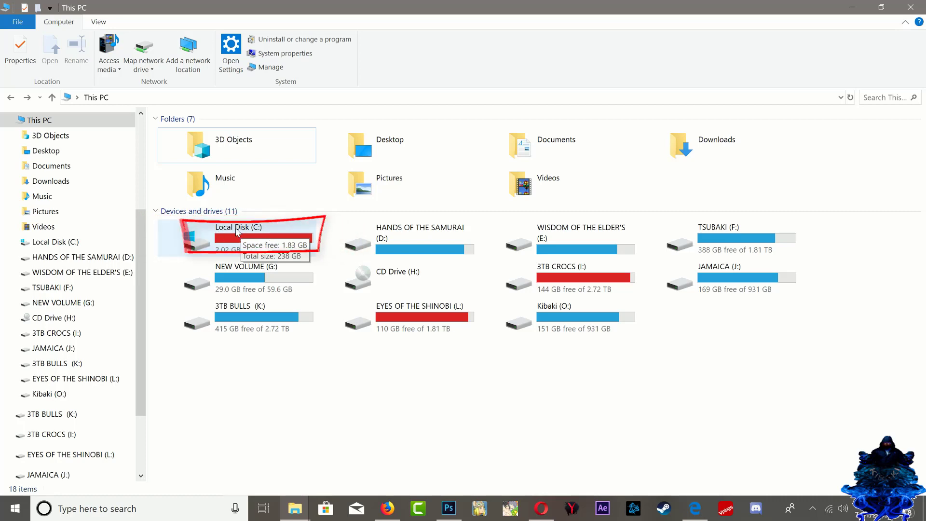
double_click(248, 237)
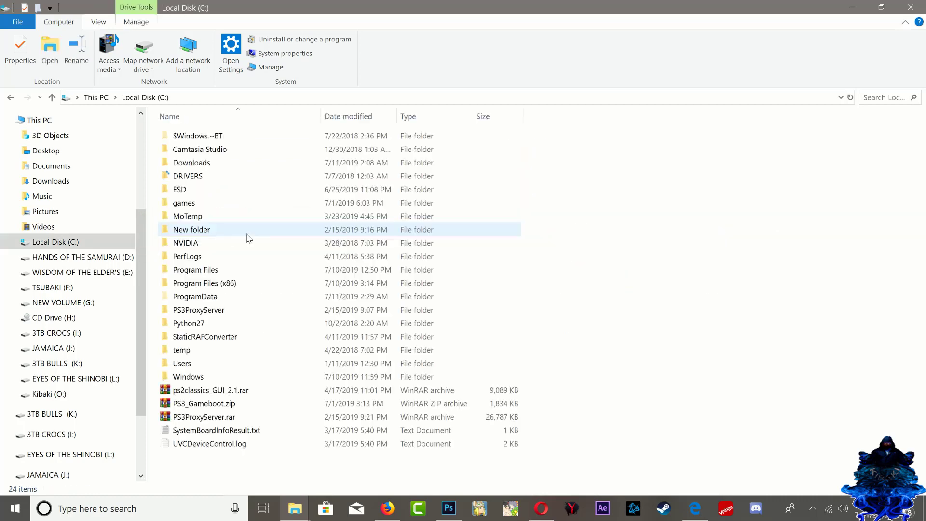
Extract PS3_Gameboot.zip to a PS3_Gameboot folder and refresh the file list
right_click(203, 409)
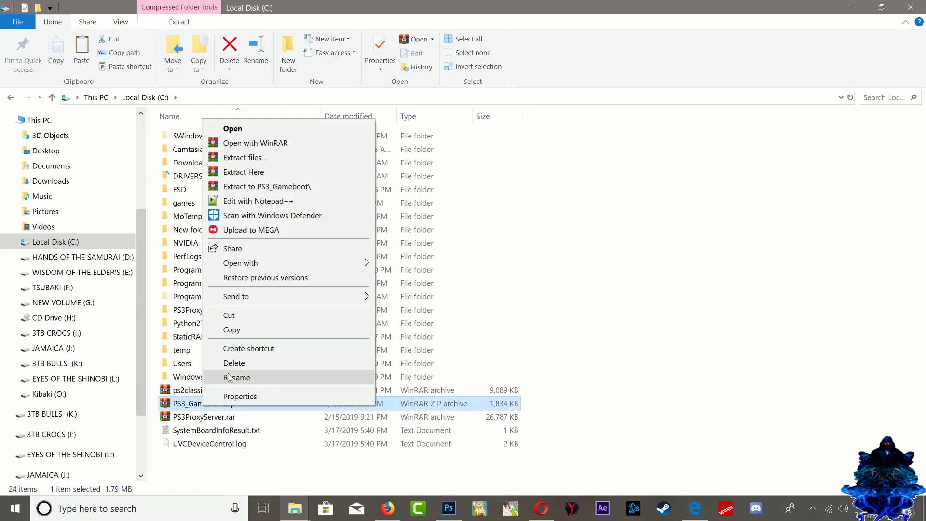
click(246, 143)
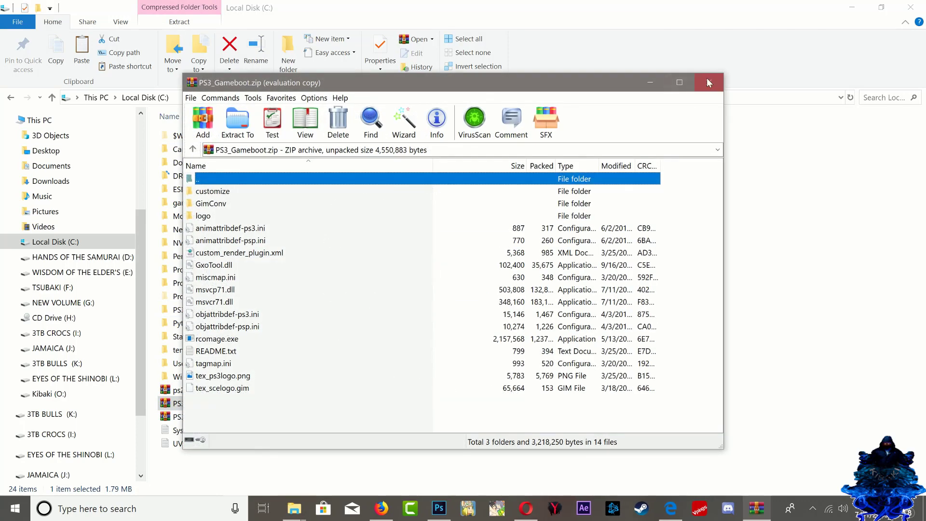
click(708, 82)
right_click(214, 408)
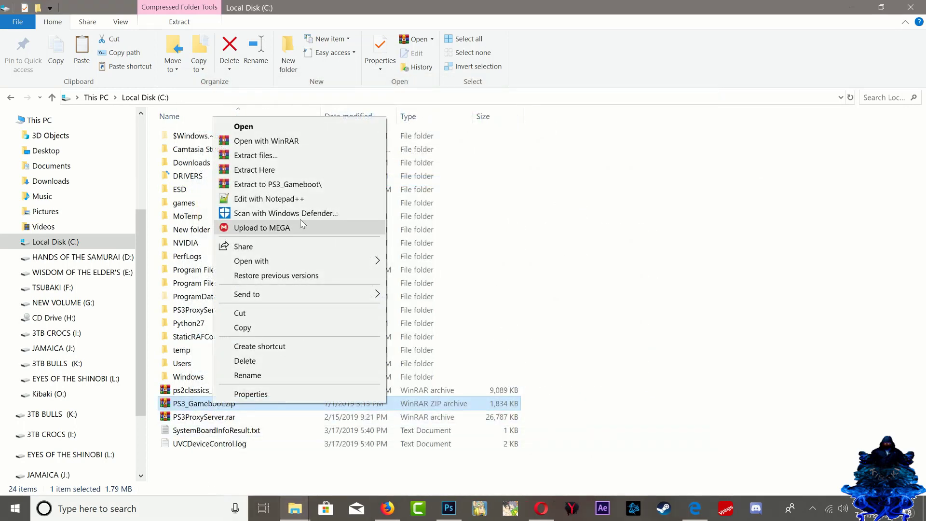
click(265, 185)
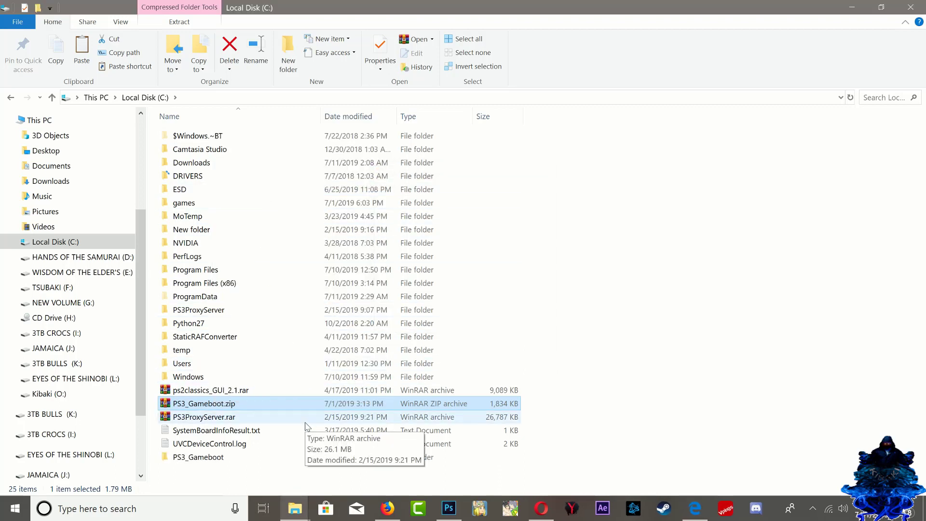
right_click(624, 307)
click(652, 158)
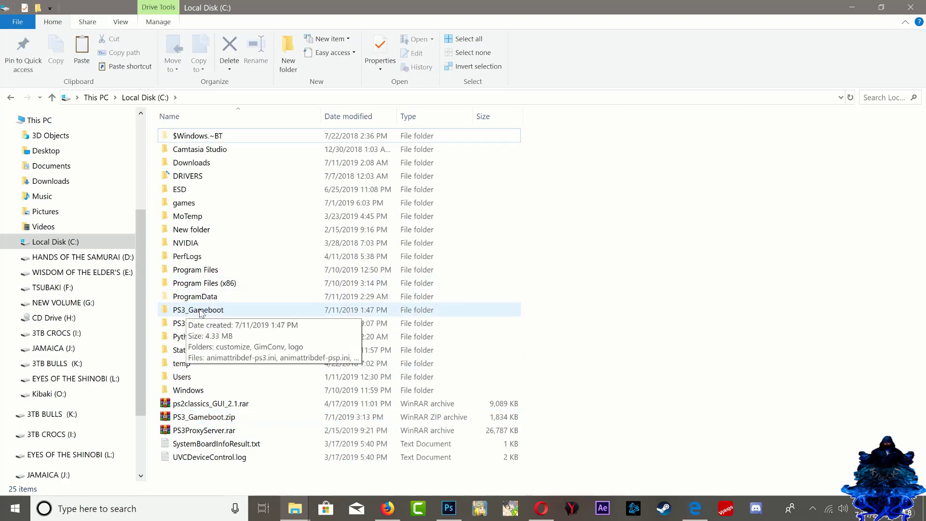
Open the PS3_Gameboot folder and bring up the context menu for tex_ps3logo.png
double_click(208, 313)
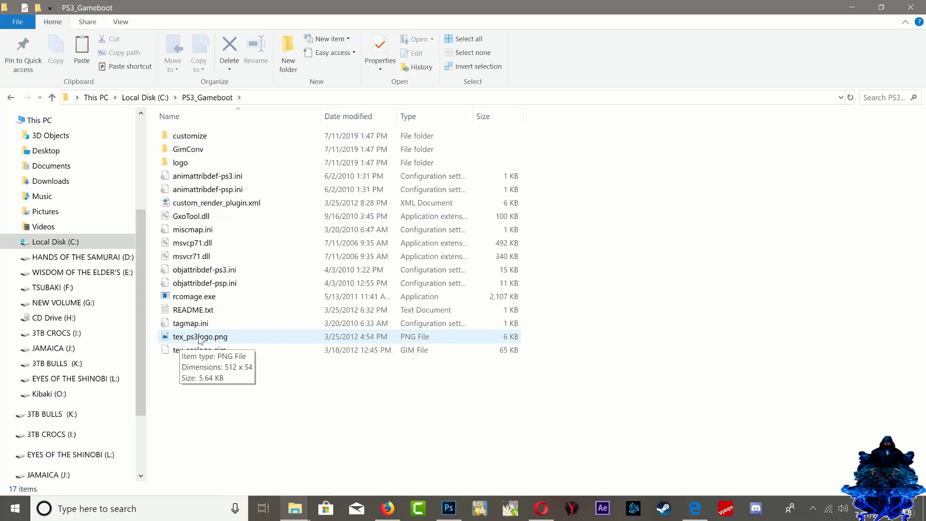
right_click(199, 339)
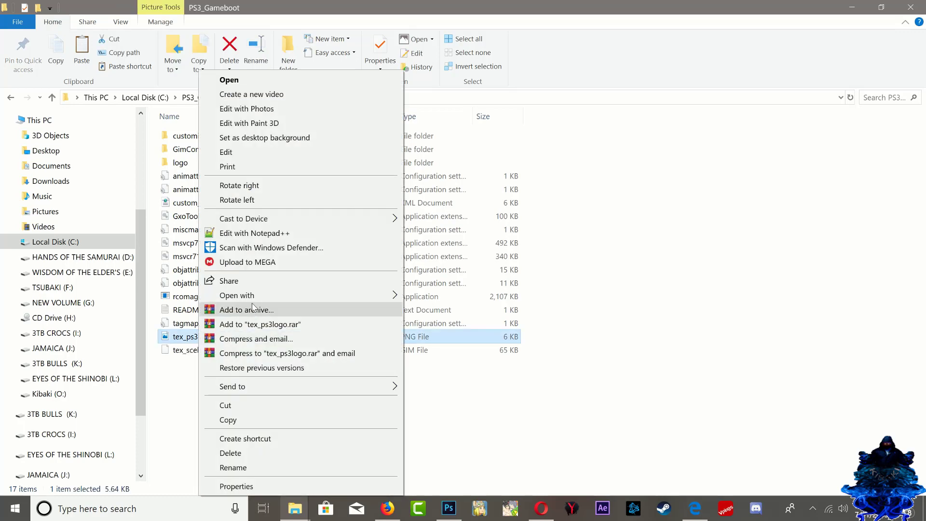
Open tex_ps3logo.png in Adobe Photoshop CC 2014 and zoom in
mouse_move(365, 297)
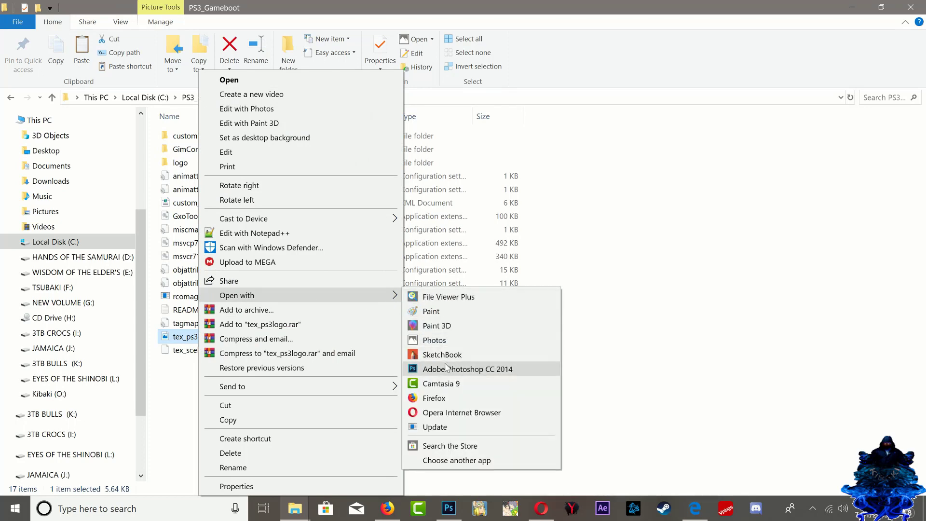
click(465, 369)
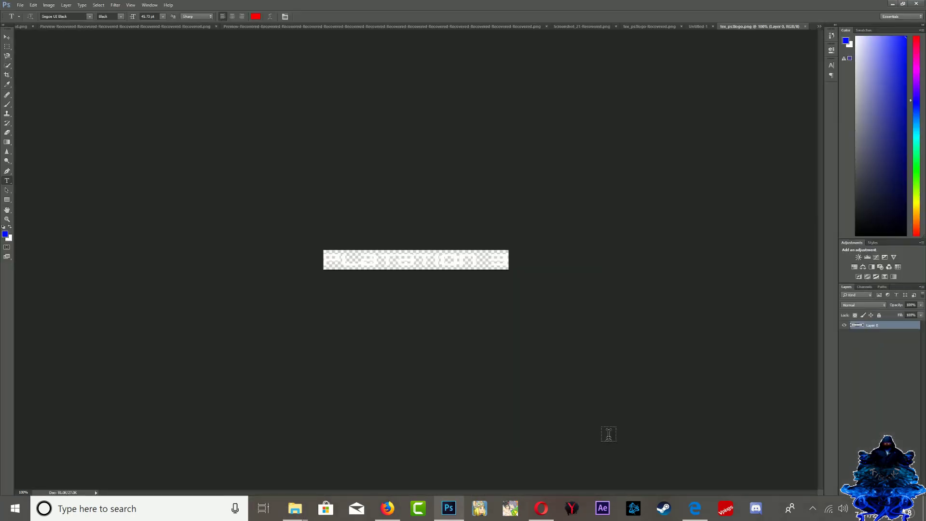
scroll(574, 320, up, 5)
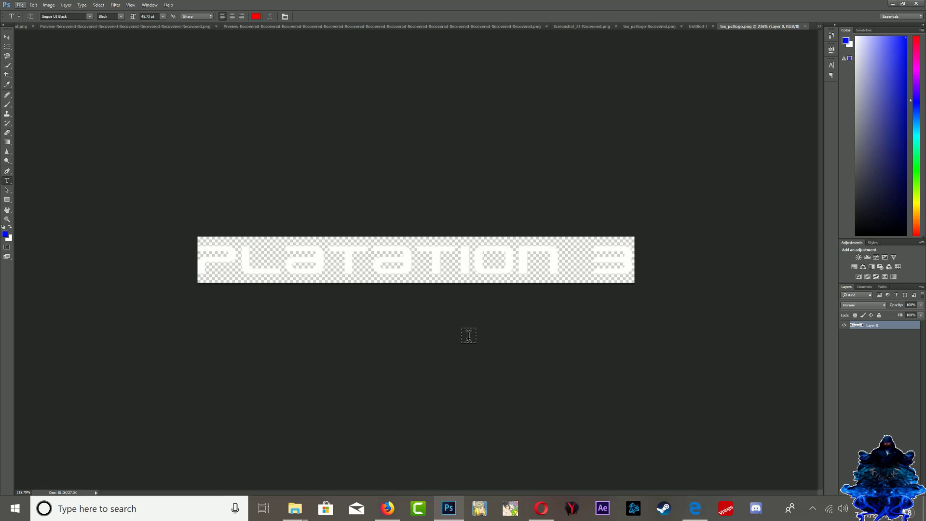
Try a black Stroke on the logo layer in Blending Options, then remove it
right_click(869, 329)
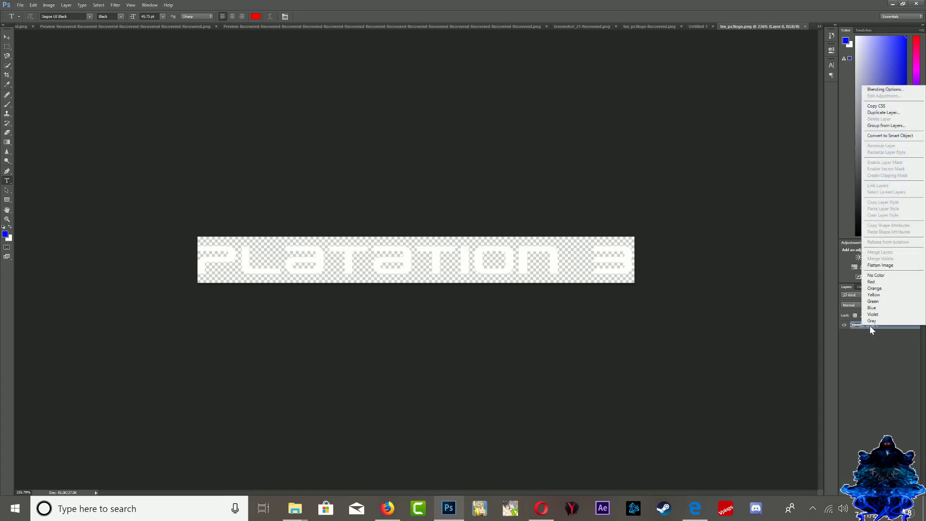
click(875, 90)
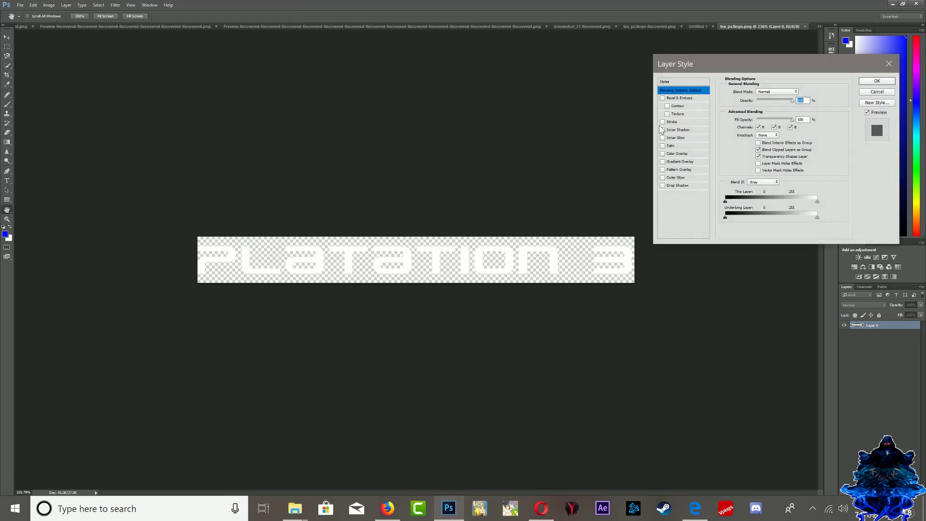
click(662, 121)
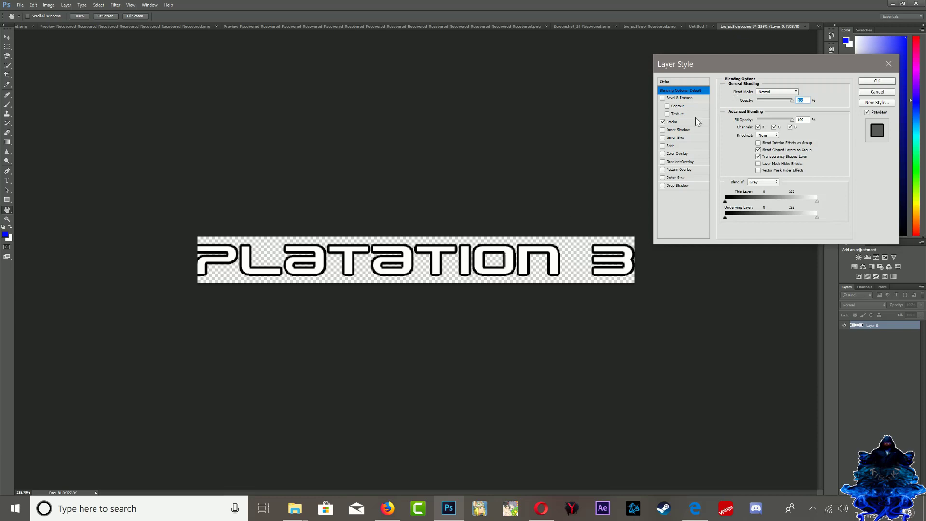
click(662, 121)
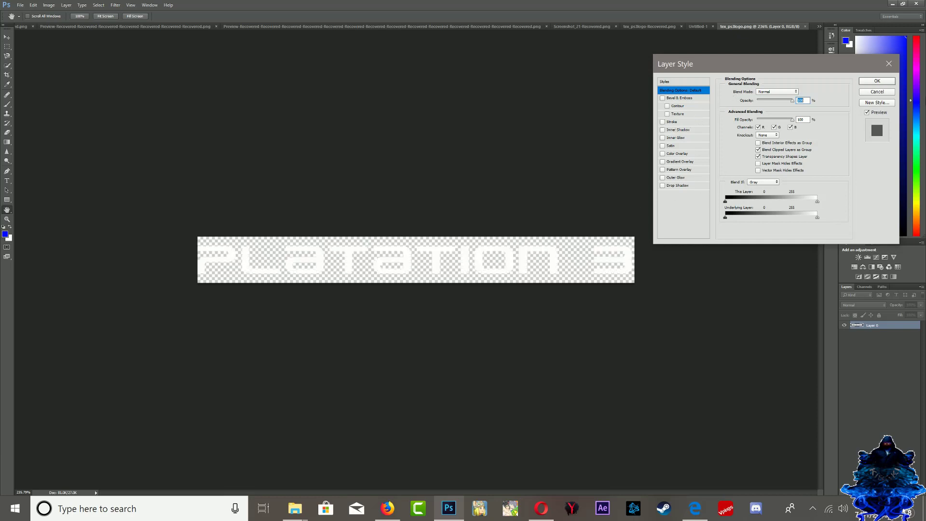
click(888, 64)
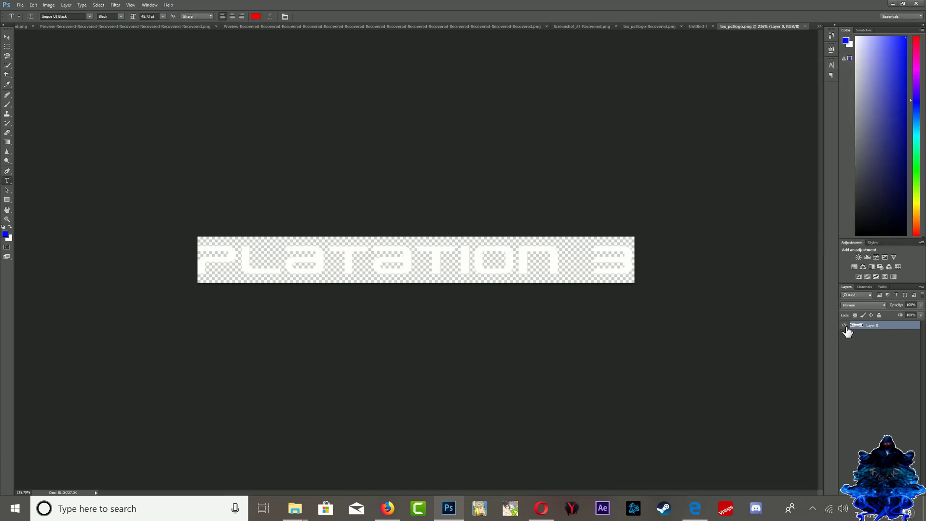
Hide the original logo layer and type the creator's name as new text
click(844, 325)
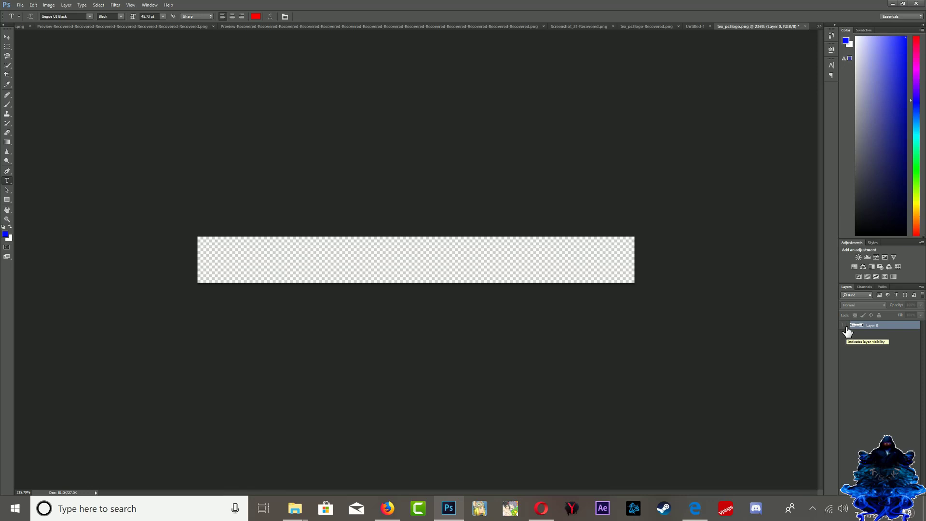
click(355, 267)
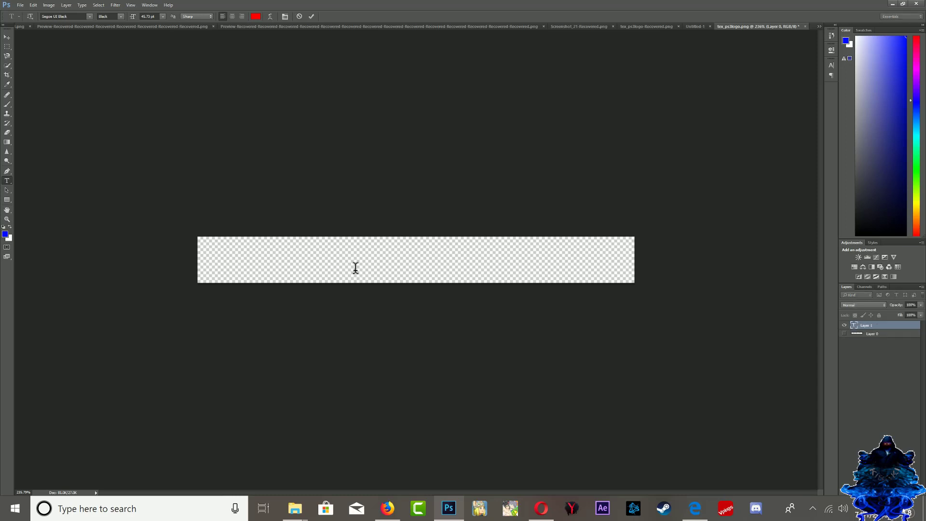
text(Billy)
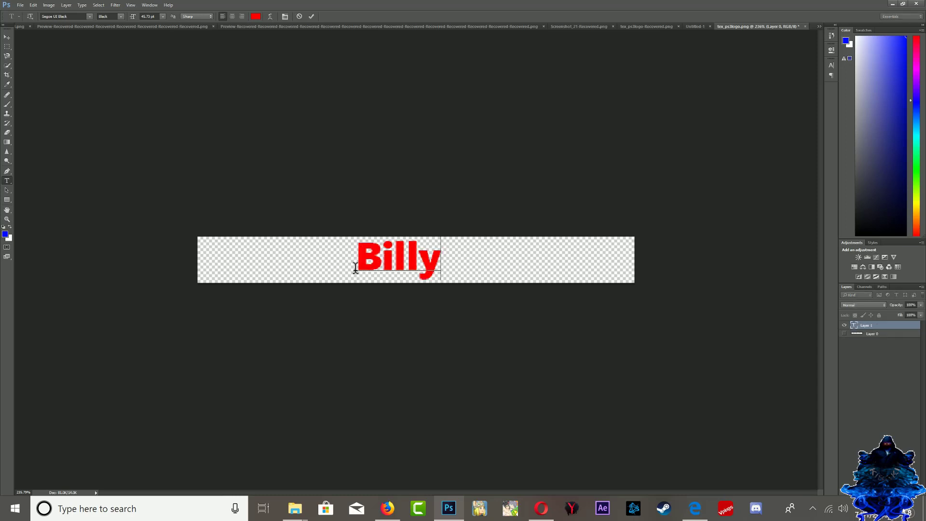
text( Kibaki)
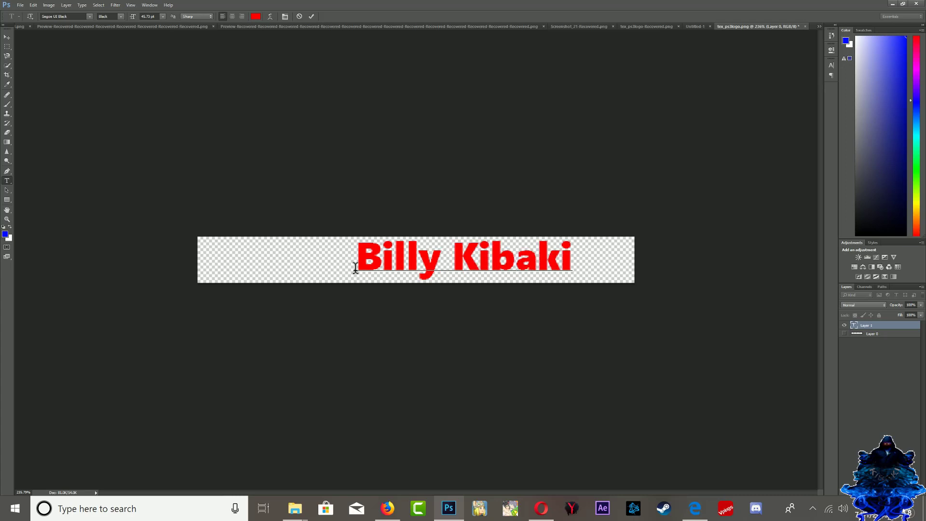
key(ctrl+Return)
Shift the name text about 34 px left on the canvas
key(ctrl+t)
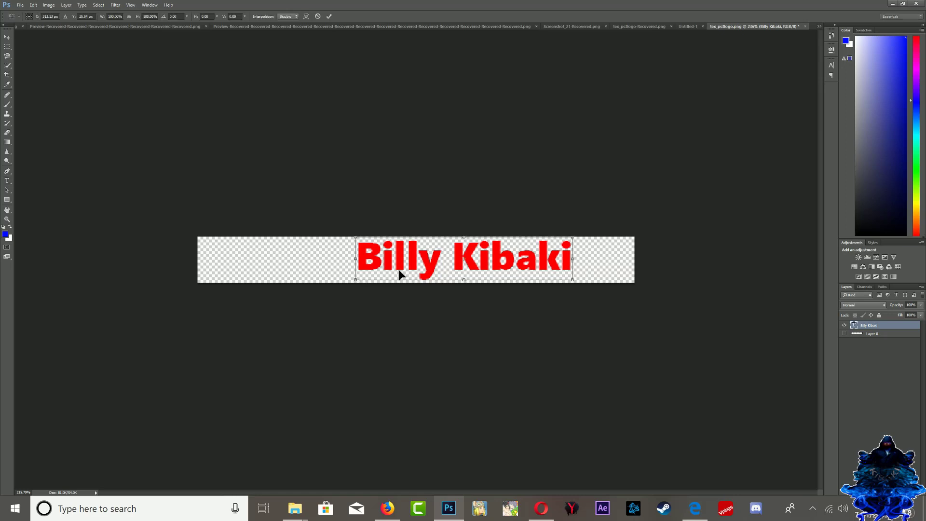
drag(418, 276, 370, 278)
key(Return)
key(t)
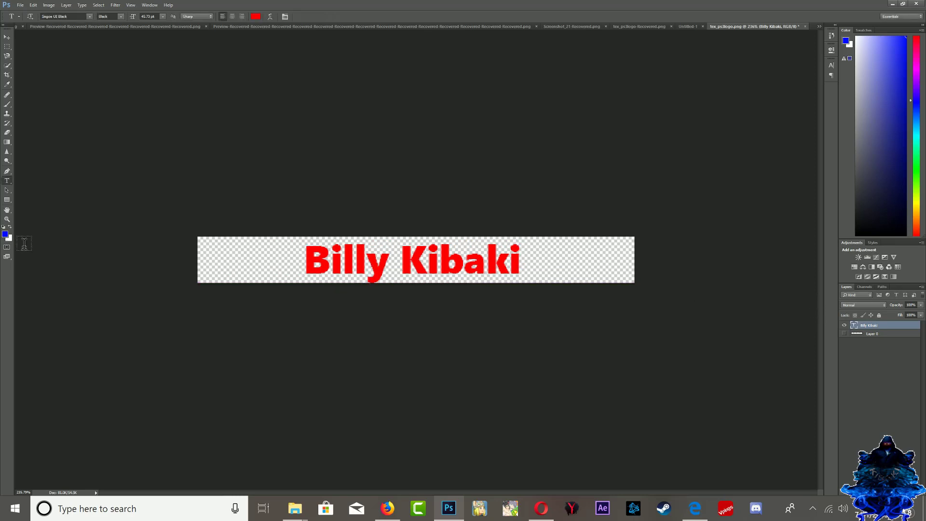
Add a #ffffff Color Overlay to the name text layer
right_click(873, 328)
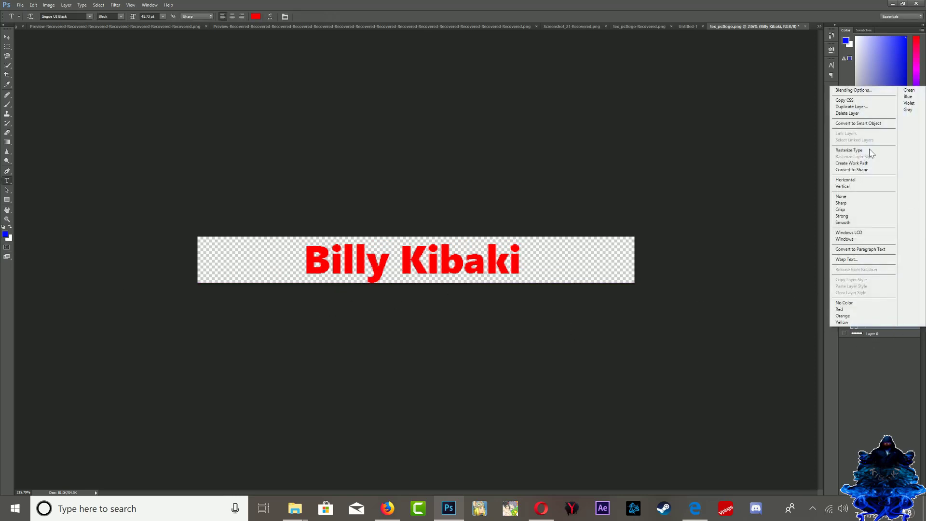
click(848, 90)
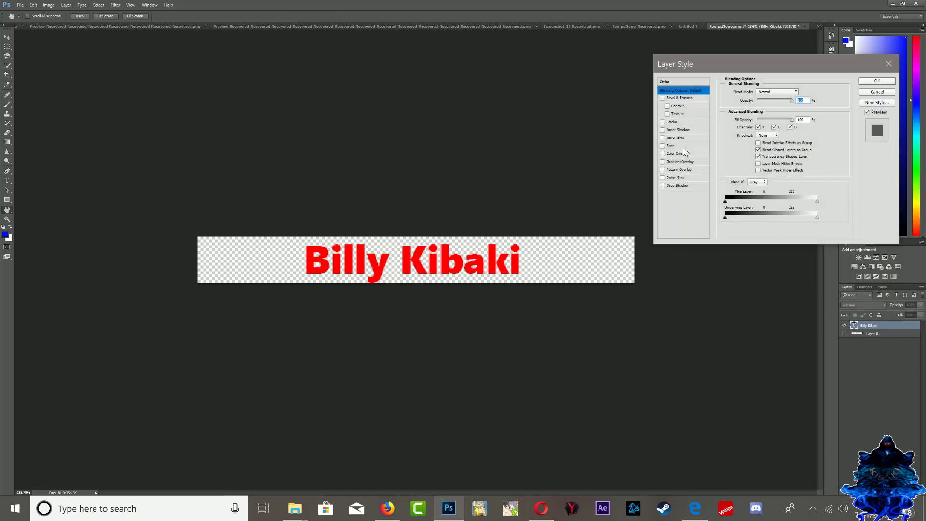
click(672, 154)
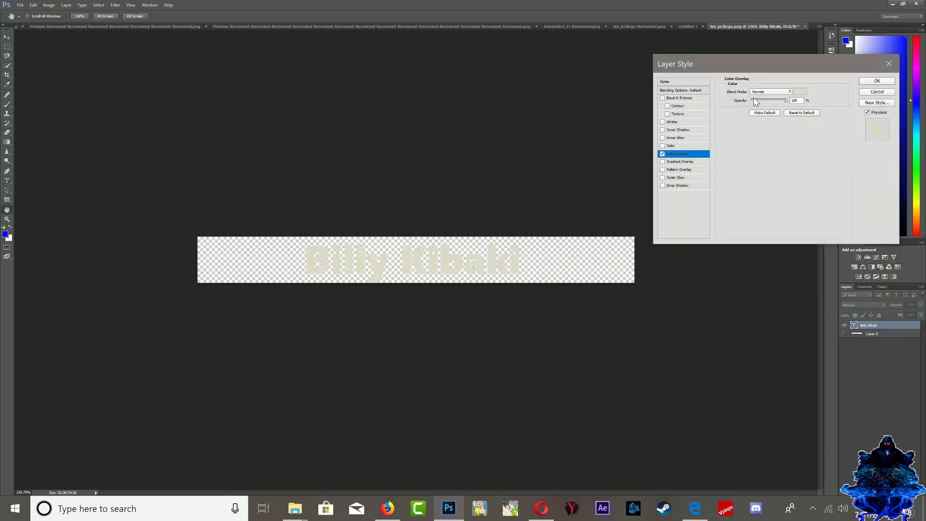
click(799, 91)
text(ffffff)
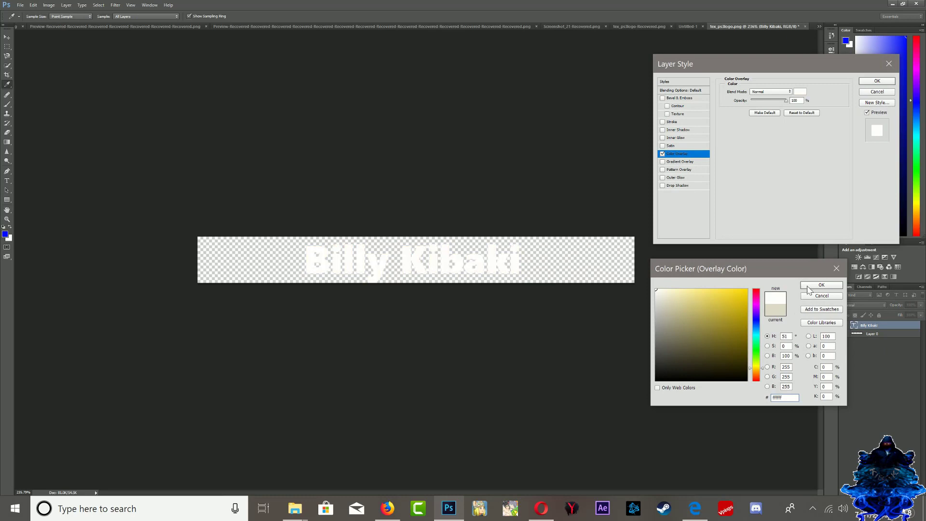
click(819, 285)
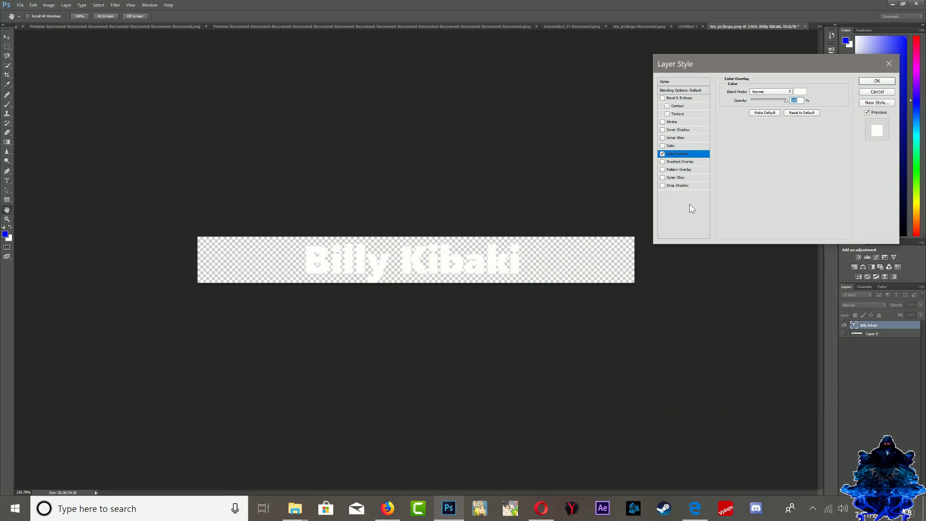
click(876, 81)
Preview a Bulge warp on the name text, then cancel without warping
right_click(867, 335)
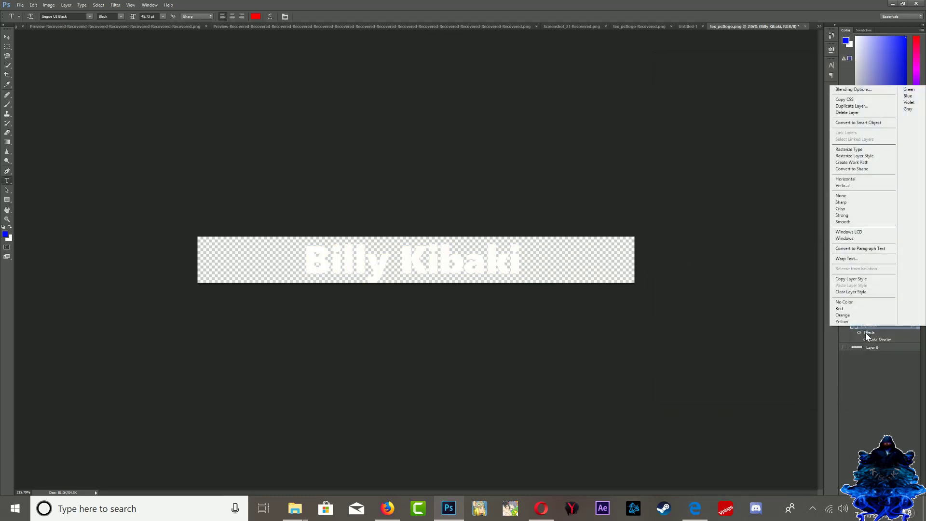
click(847, 258)
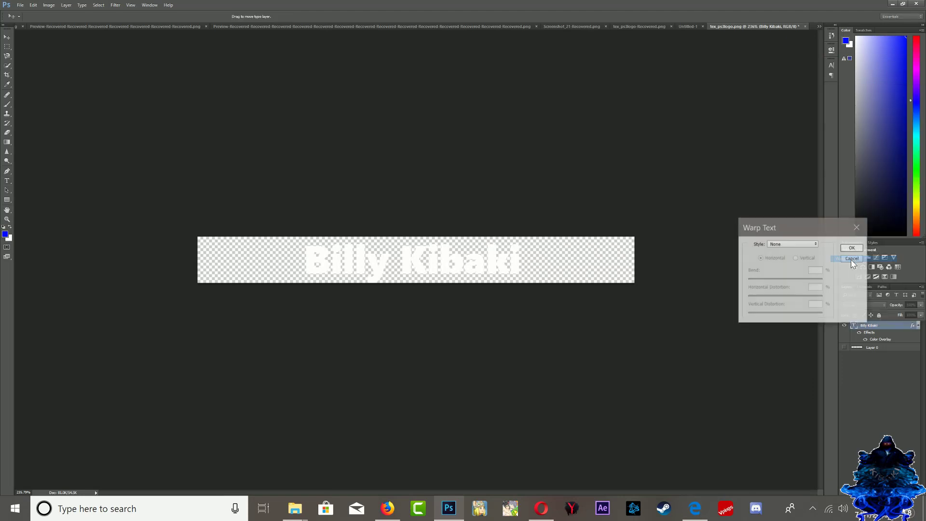
click(793, 244)
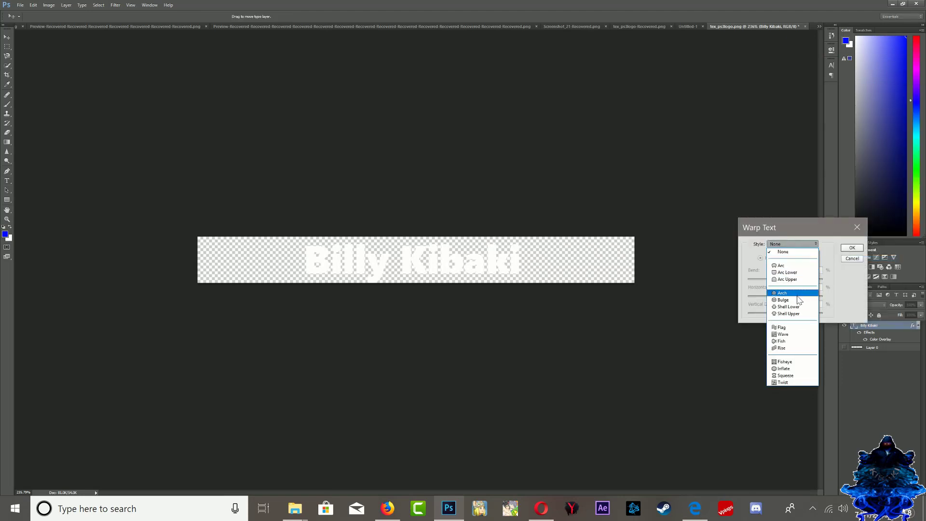
click(795, 292)
click(792, 244)
click(793, 335)
key(Return)
Move the name text slightly left on the banner
key(ctrl+t)
drag(472, 269, 450, 257)
key(Return)
key(t)
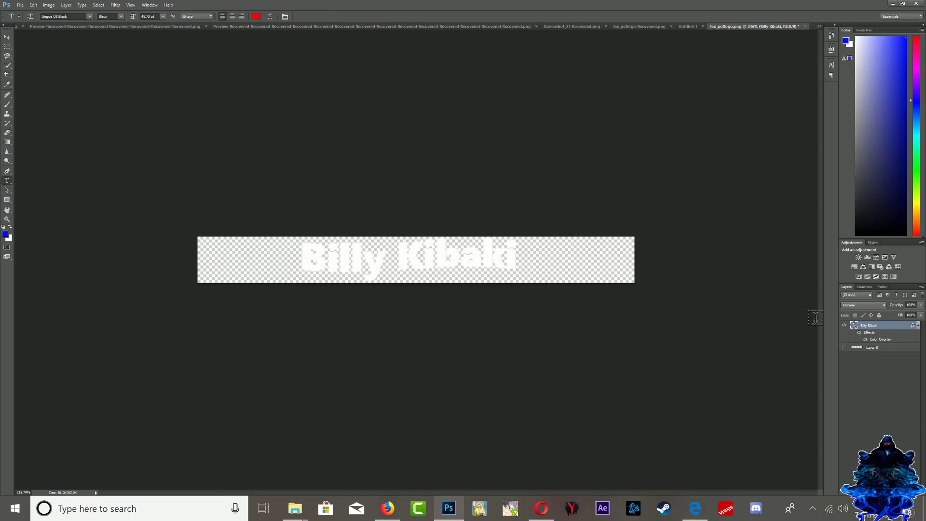
right_click(865, 332)
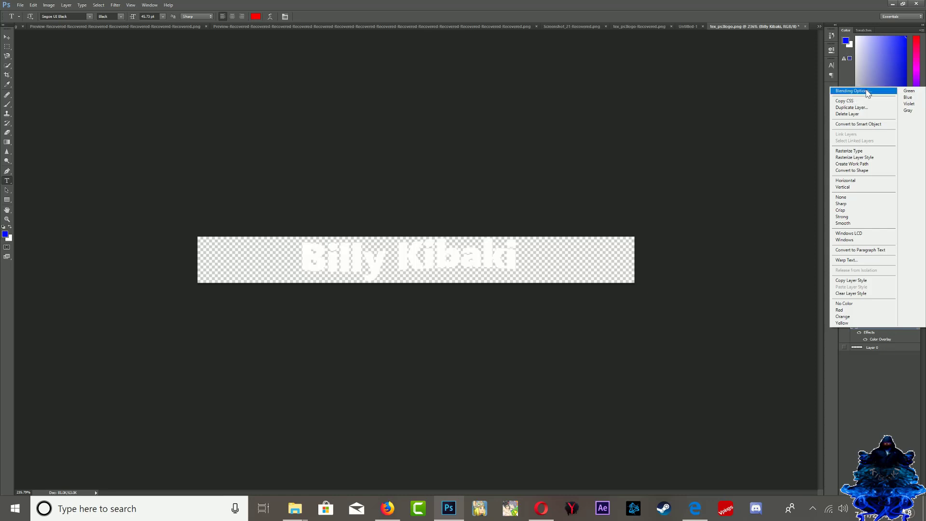
click(876, 406)
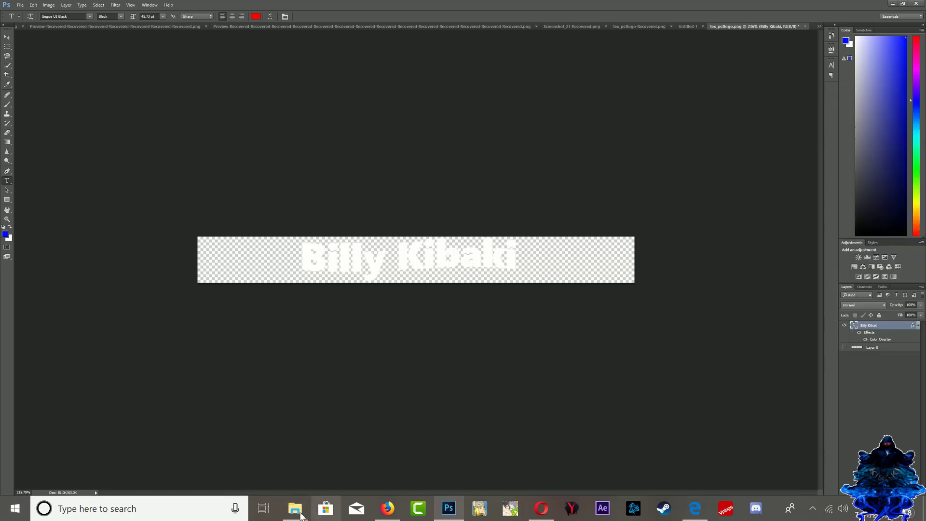
Drag hen-gameboot.png onto the banner, place it right of the name, and enlarge it slightly
mouse_move(294, 512)
click(196, 459)
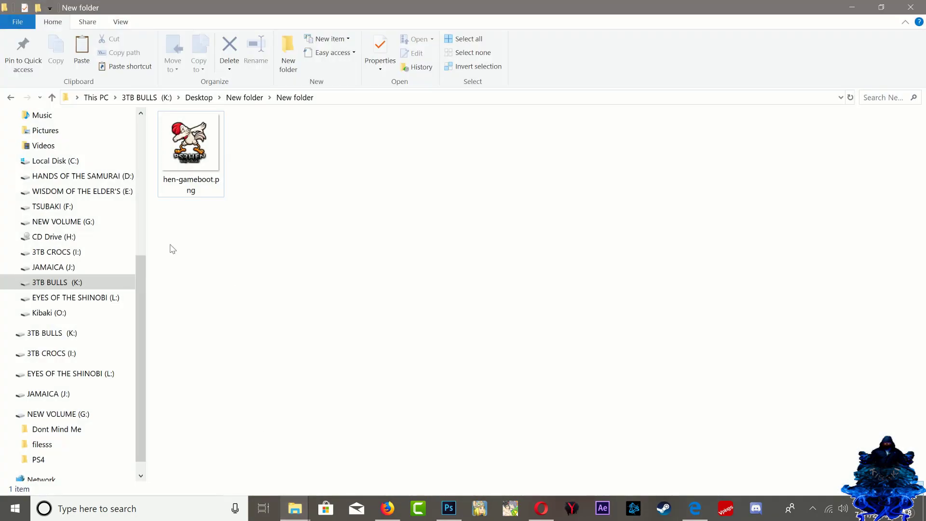
drag(224, 174, 540, 267)
drag(413, 266, 579, 289)
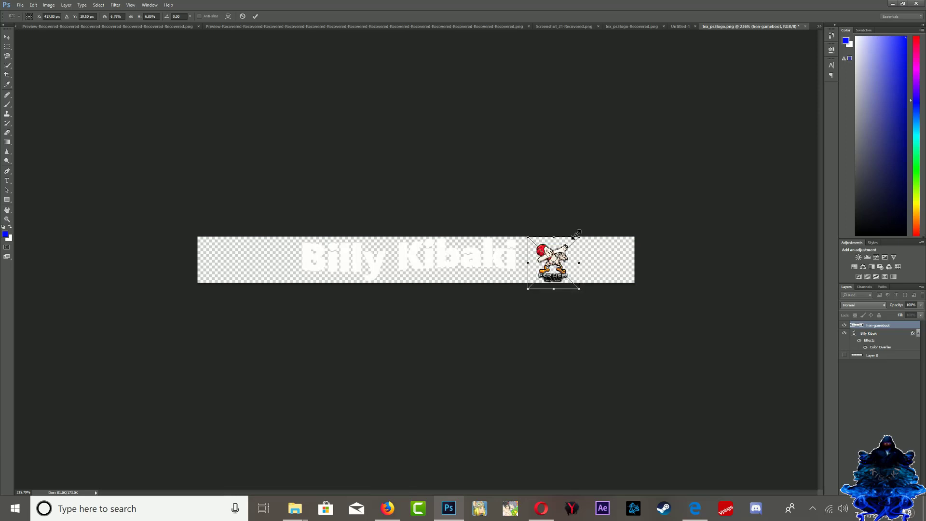
drag(577, 235, 582, 229)
key(t)
key(Return)
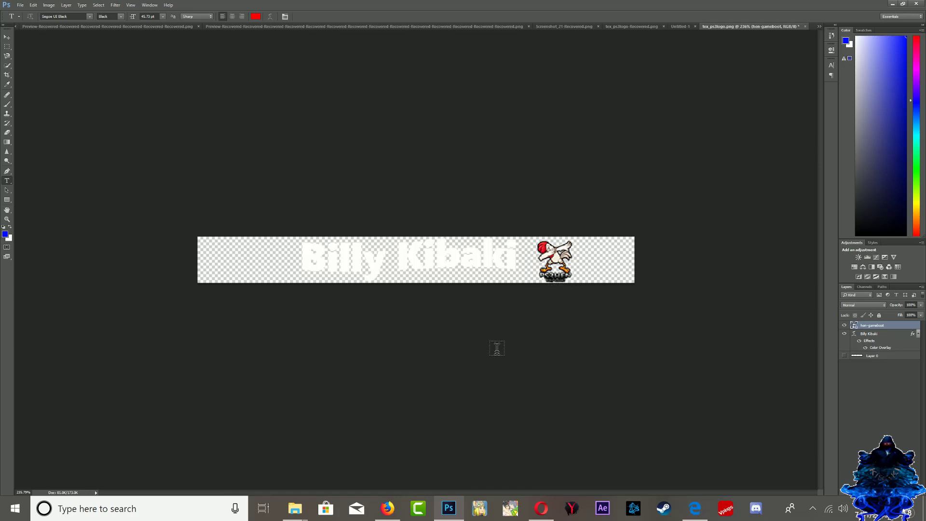
drag(564, 279, 557, 276)
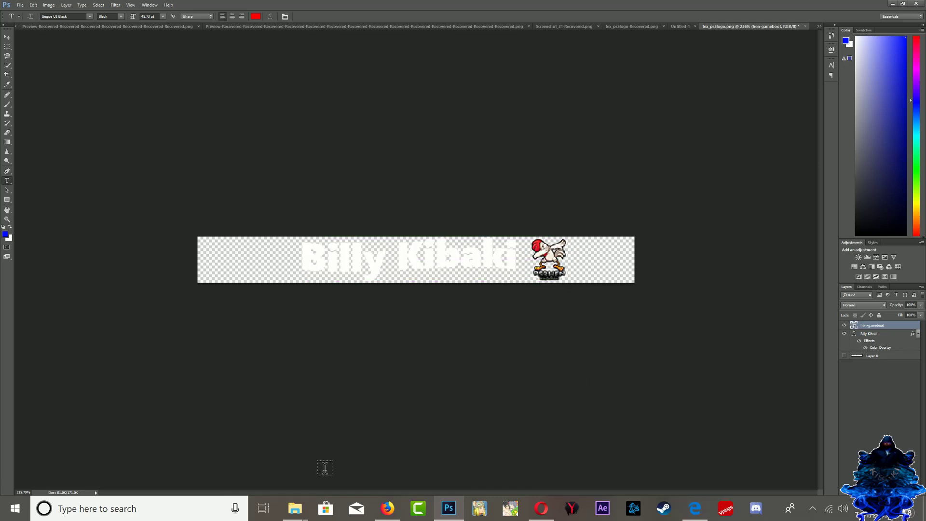
View hen-gameboot.png full-size in Photos, then close it and return to Photoshop
mouse_move(295, 507)
click(200, 470)
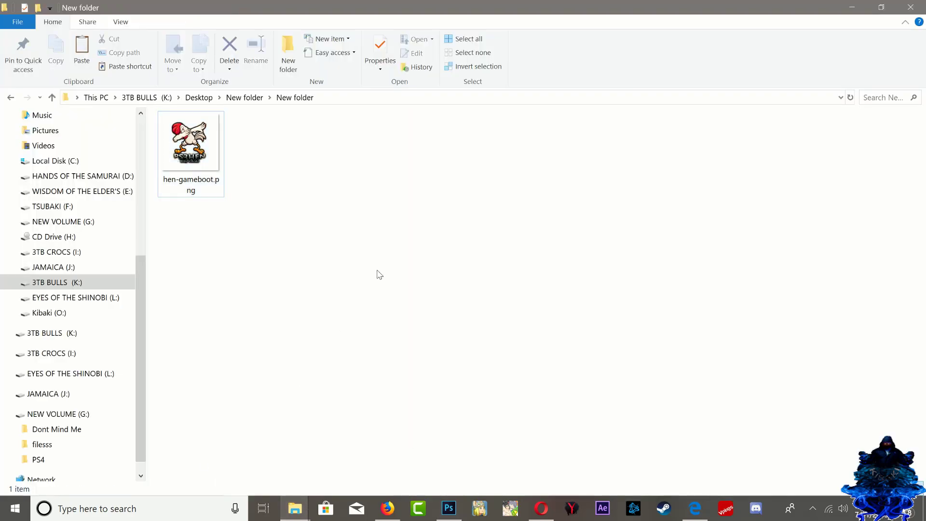
double_click(201, 145)
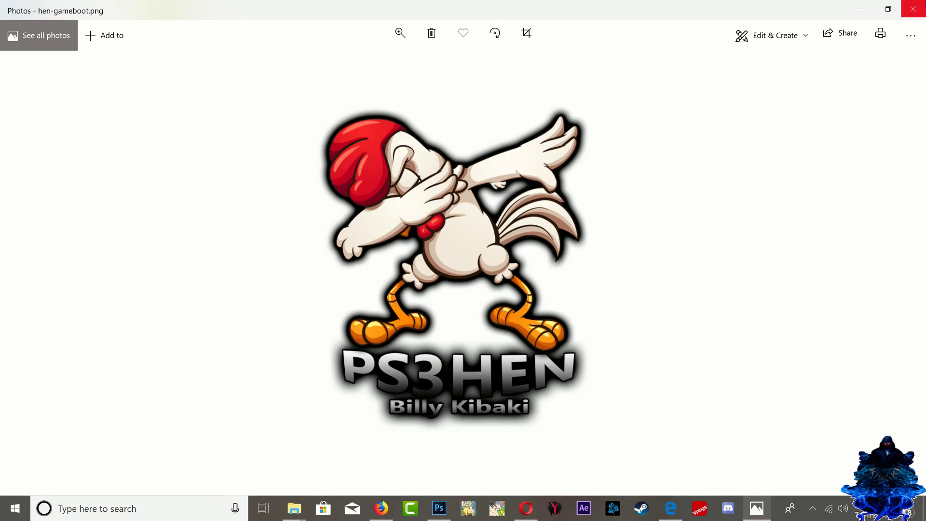
click(922, 6)
click(449, 508)
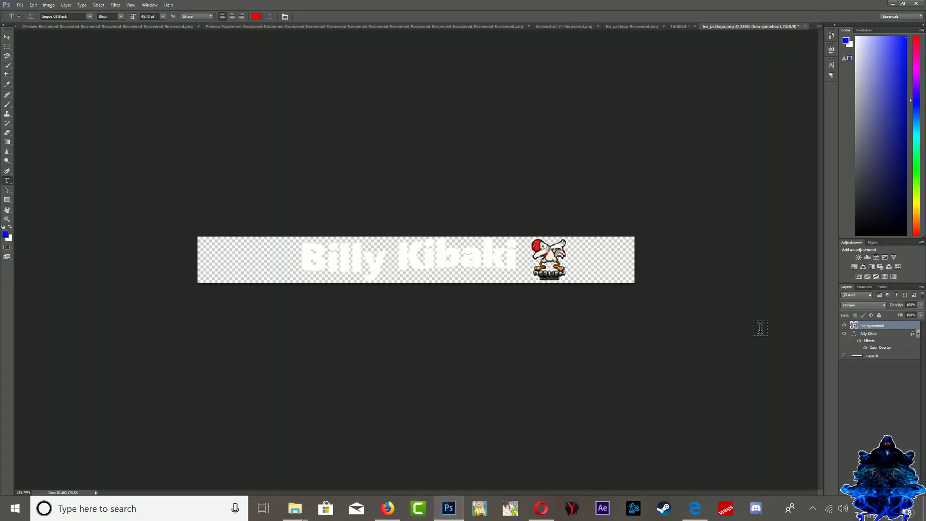
Open File > Save for Web and keep PNG-8 as the output format
click(48, 11)
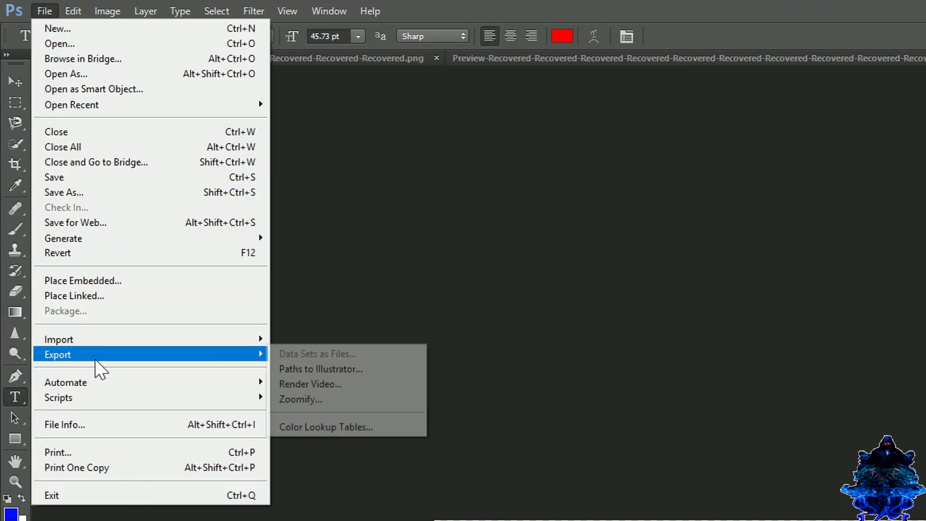
click(80, 222)
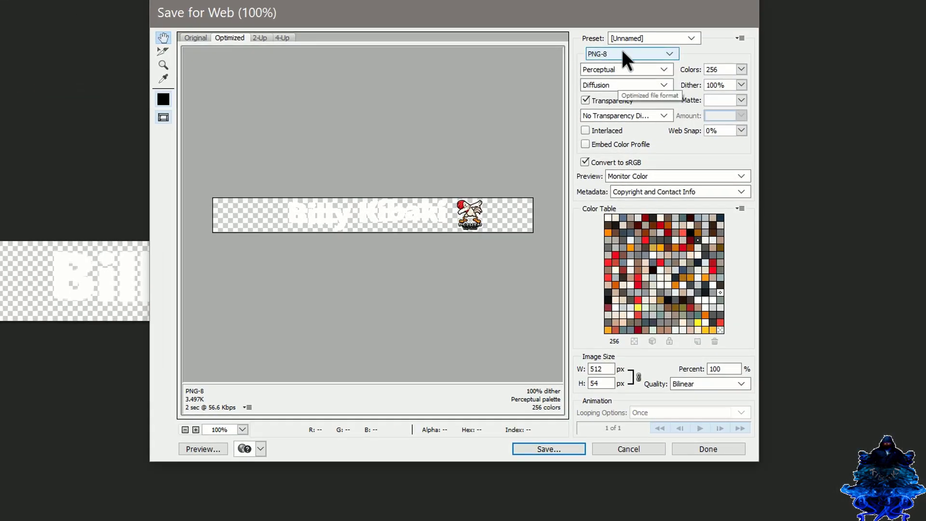
click(622, 52)
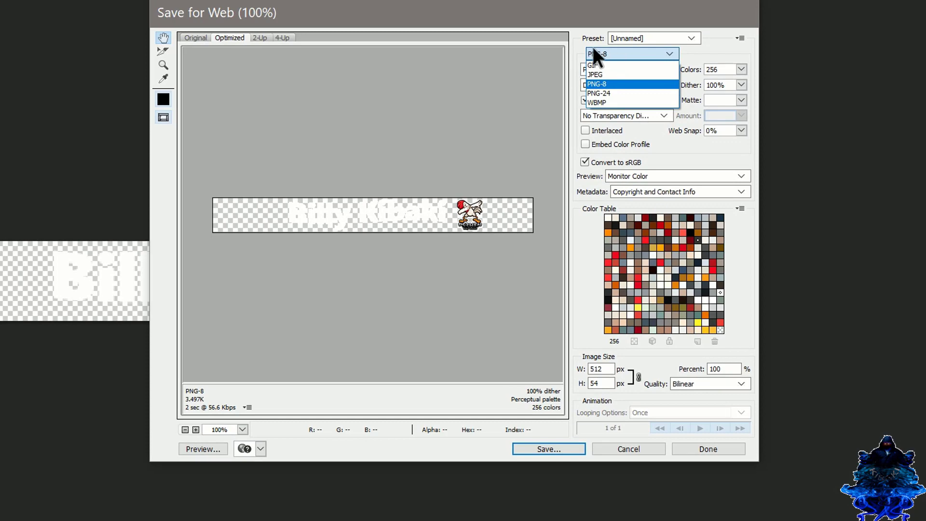
click(598, 52)
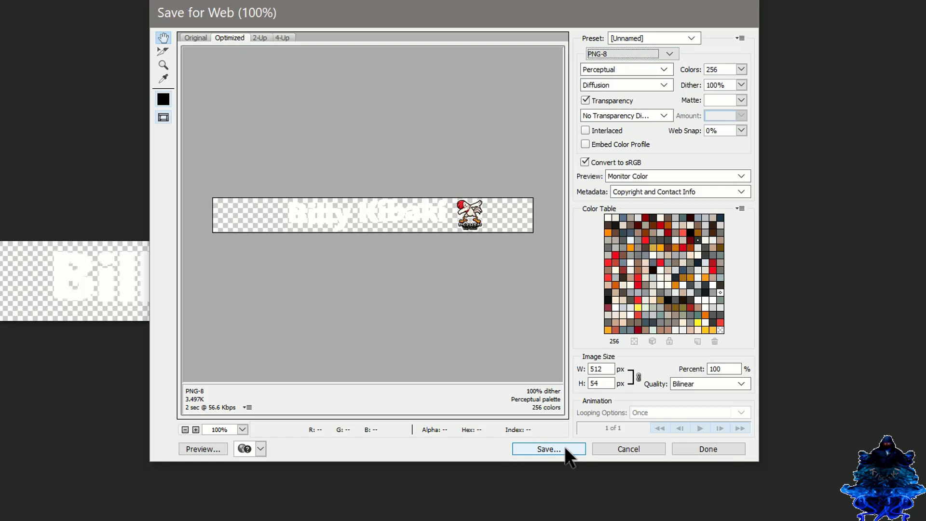
Start saving the optimized banner and check the PS3_Gameboot folder in File Explorer
click(549, 448)
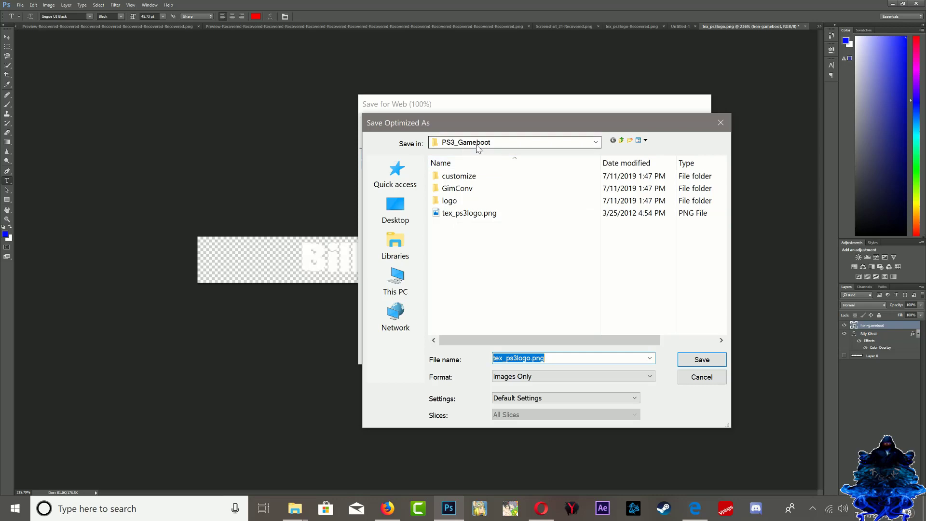
click(294, 508)
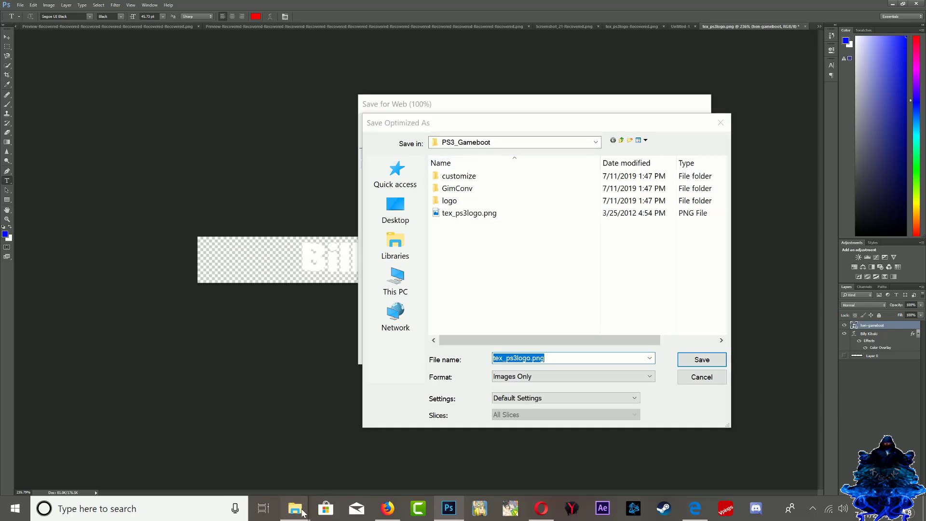
click(299, 469)
click(225, 384)
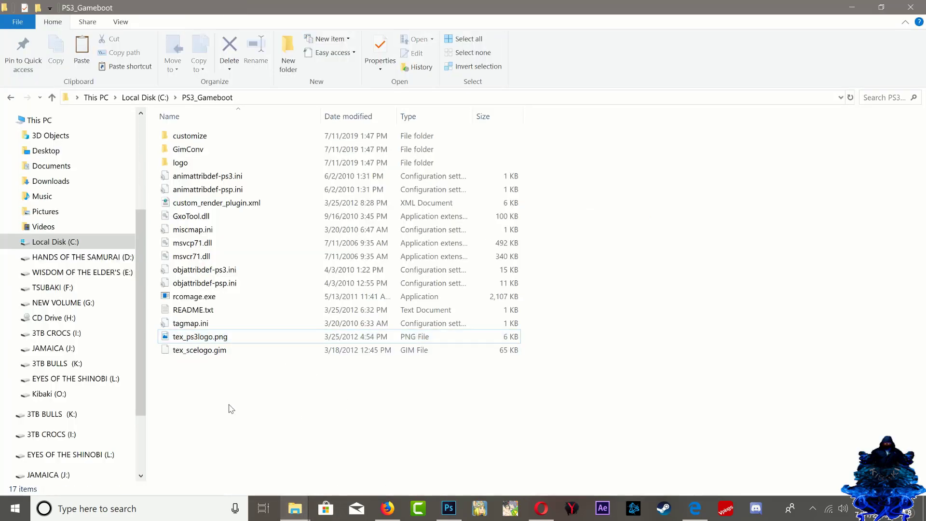
mouse_move(258, 379)
mouse_down()
mouse_move(323, 384)
mouse_move(267, 389)
mouse_up()
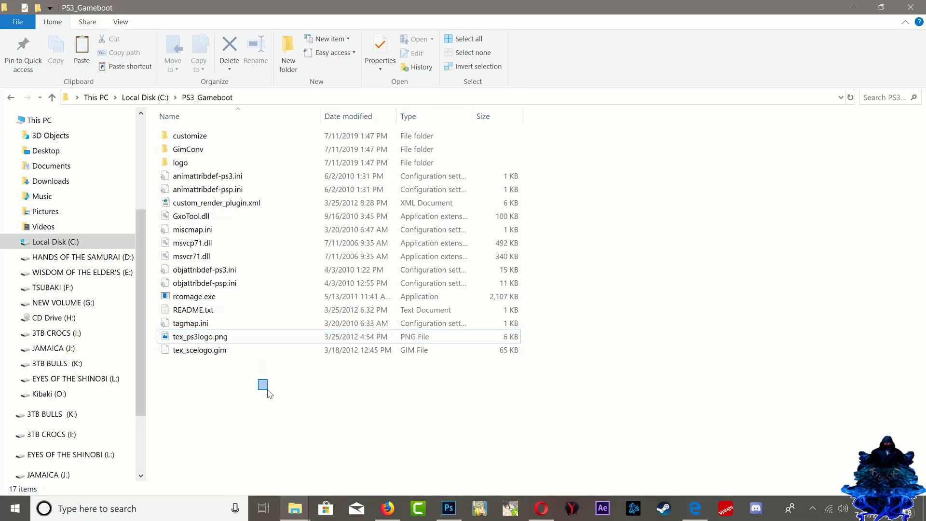
click(448, 508)
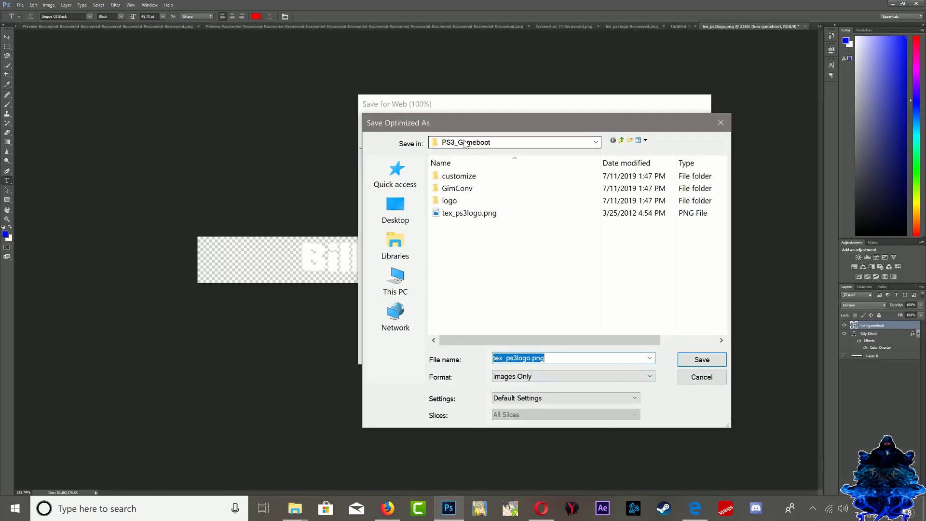
Select tex_ps3logo.png in PS3_Gameboot as the target and save
click(466, 217)
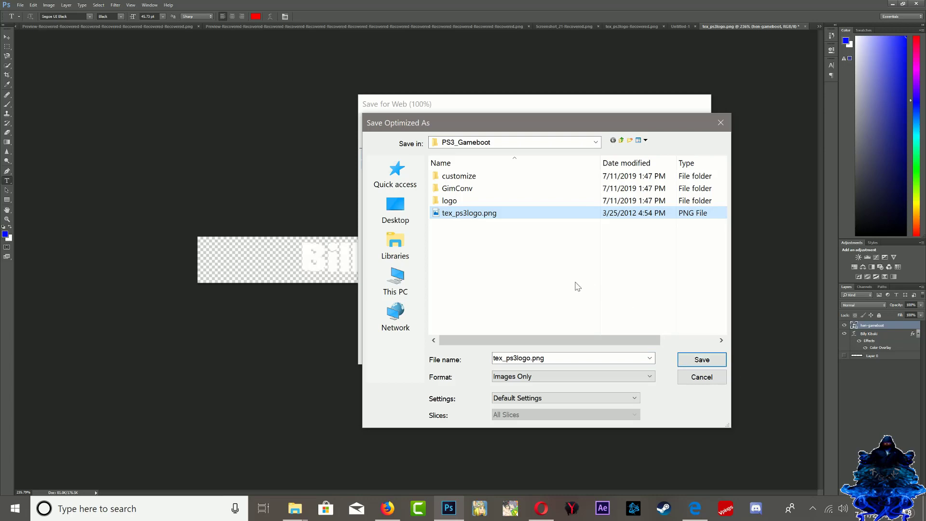
mouse_move(295, 508)
click(289, 451)
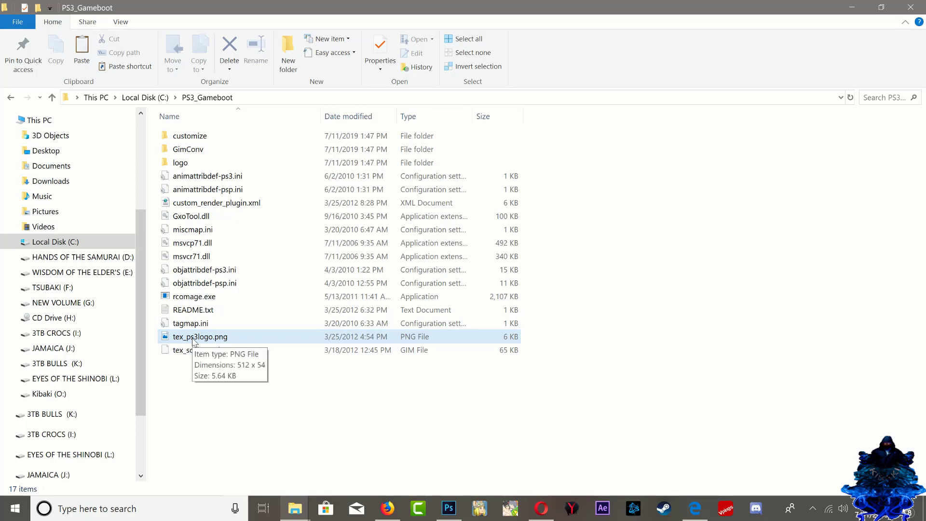
key(alt+Tab)
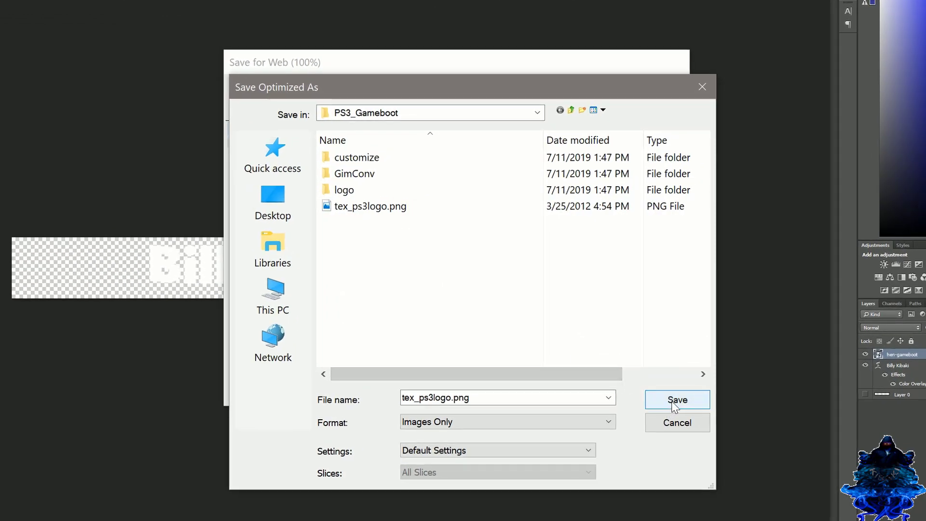
click(675, 403)
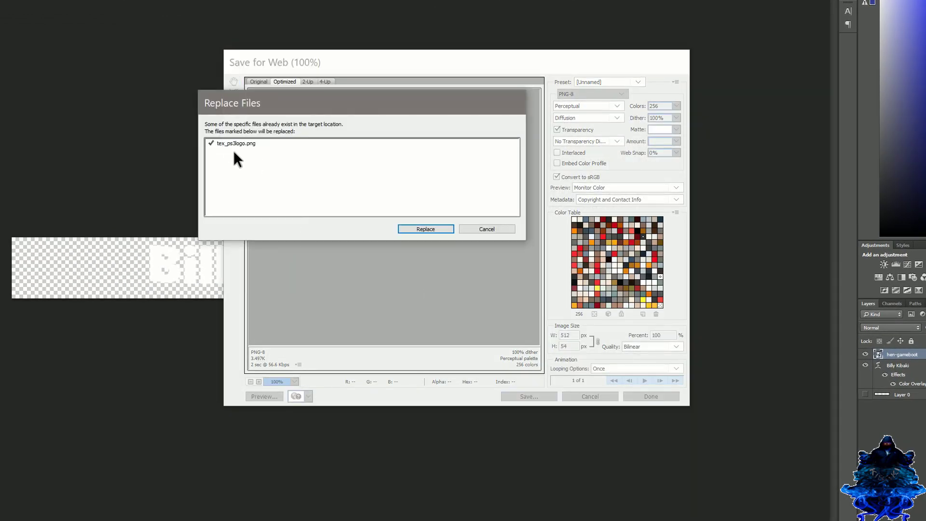
Confirm replacing tex_ps3logo.png, then minimize Photoshop and bring back the PS3_Gameboot window
click(409, 229)
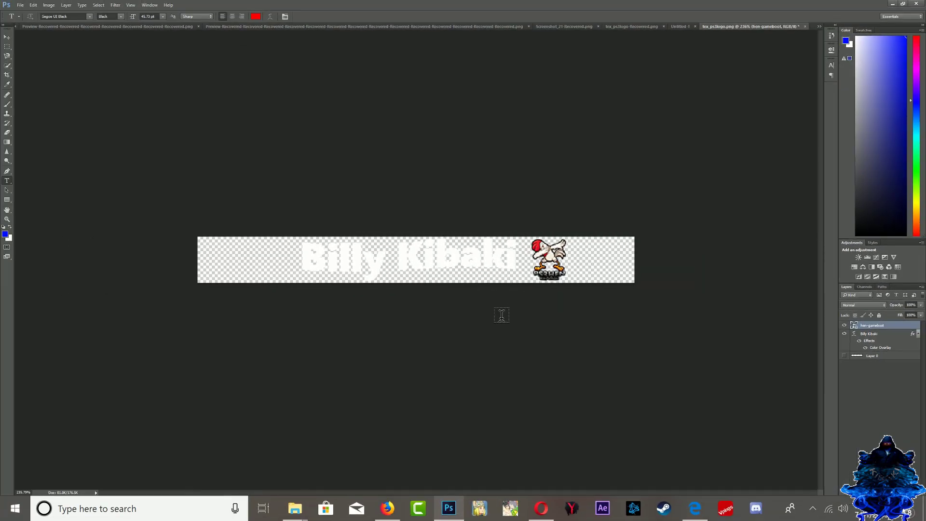
mouse_move(296, 510)
click(892, 3)
click(851, 7)
mouse_move(294, 509)
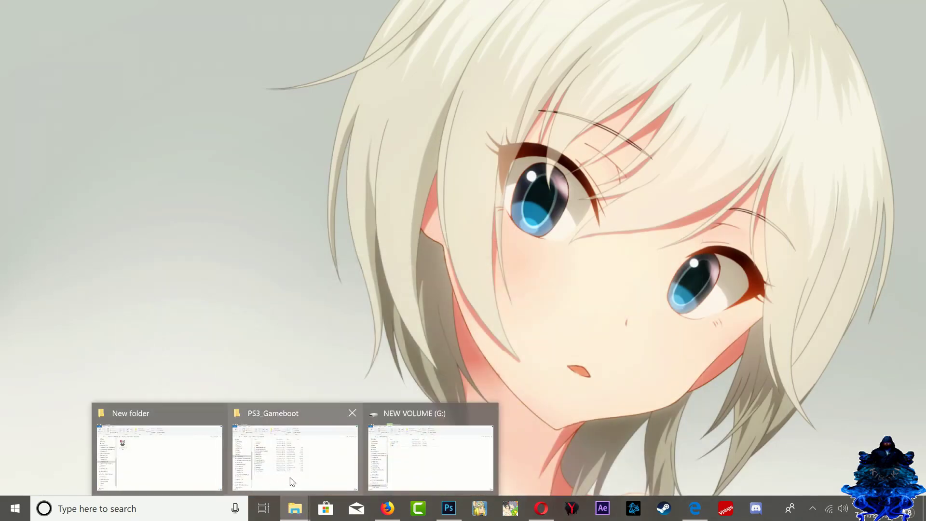
click(310, 474)
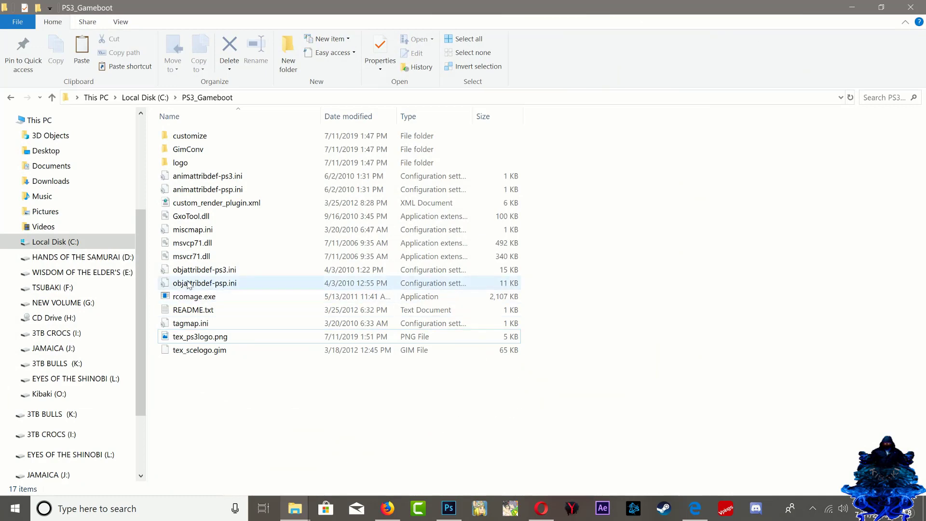
Open README.txt from PS3_Gameboot in Notepad, move it aside, and search Windows for cmd
double_click(193, 311)
drag(373, 46, 668, 297)
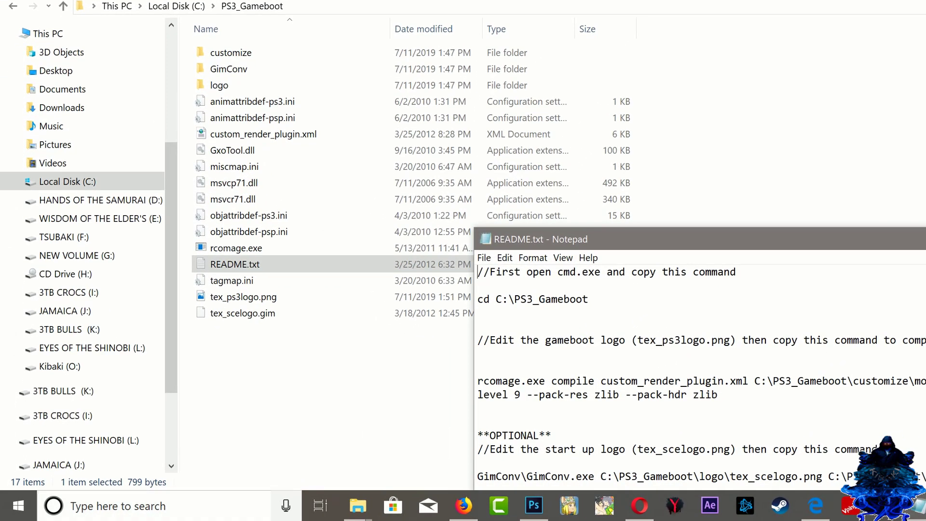
click(169, 506)
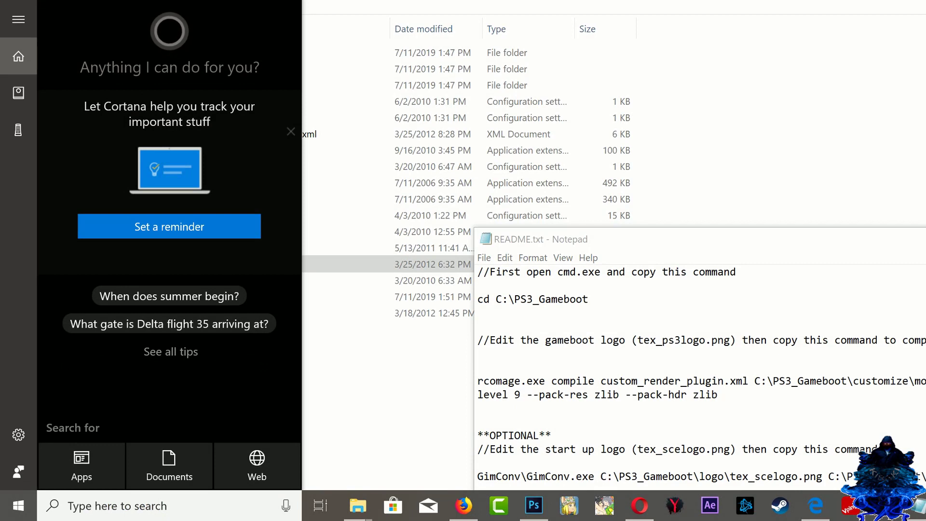
text(cn)
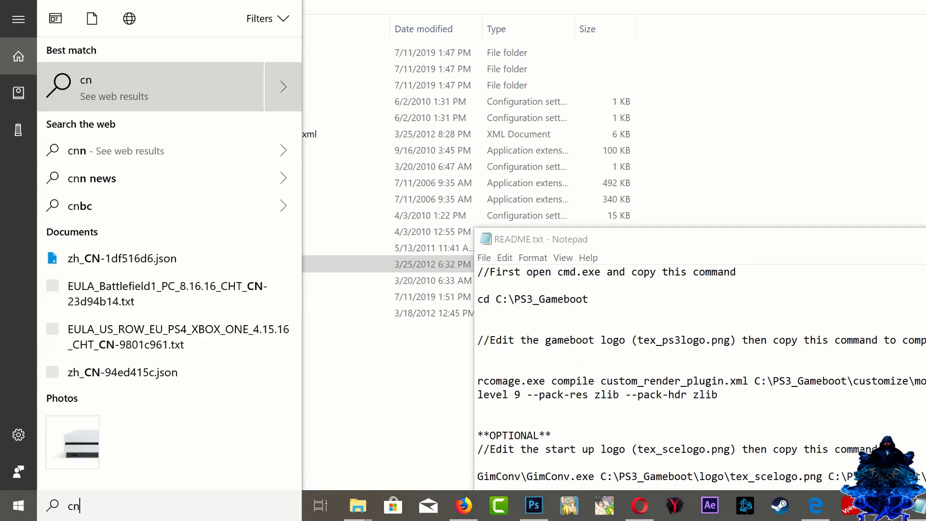
key(BackSpace)
Open Command Prompt and run the README's 'cd C:\PS3_Gameboot' command
text(md)
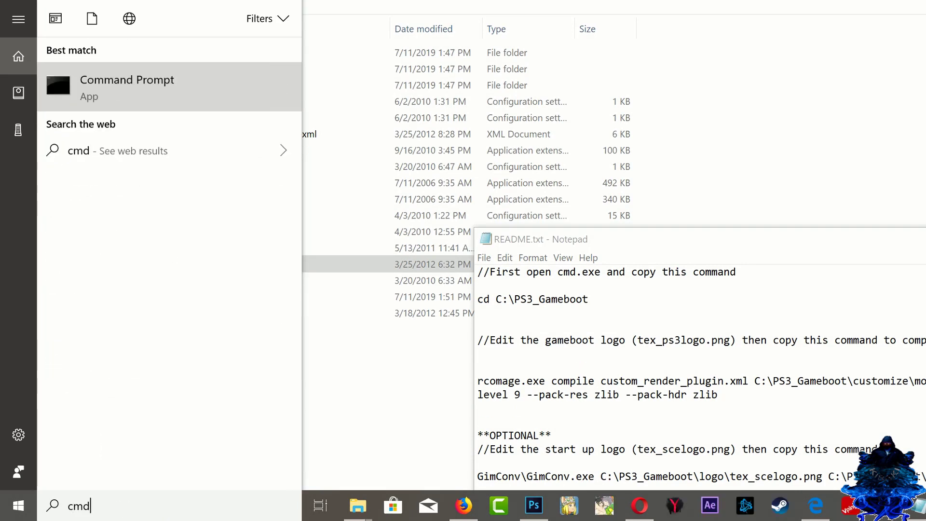
click(155, 100)
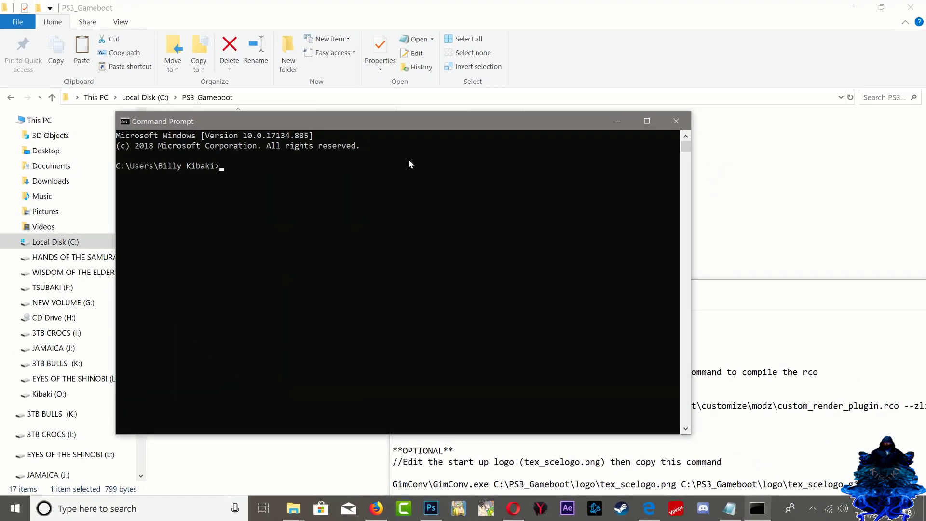
drag(405, 150, 353, 42)
click(703, 305)
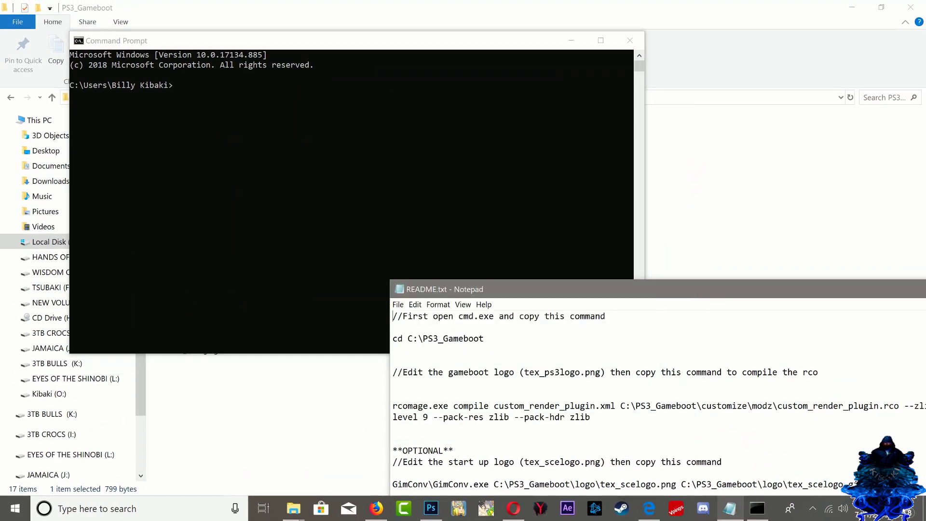
drag(481, 338, 417, 338)
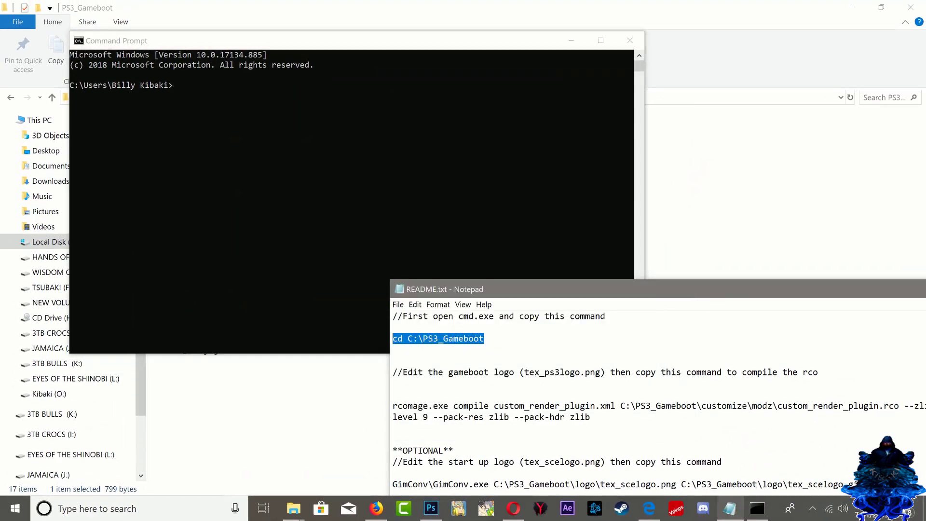
right_click(417, 339)
click(437, 375)
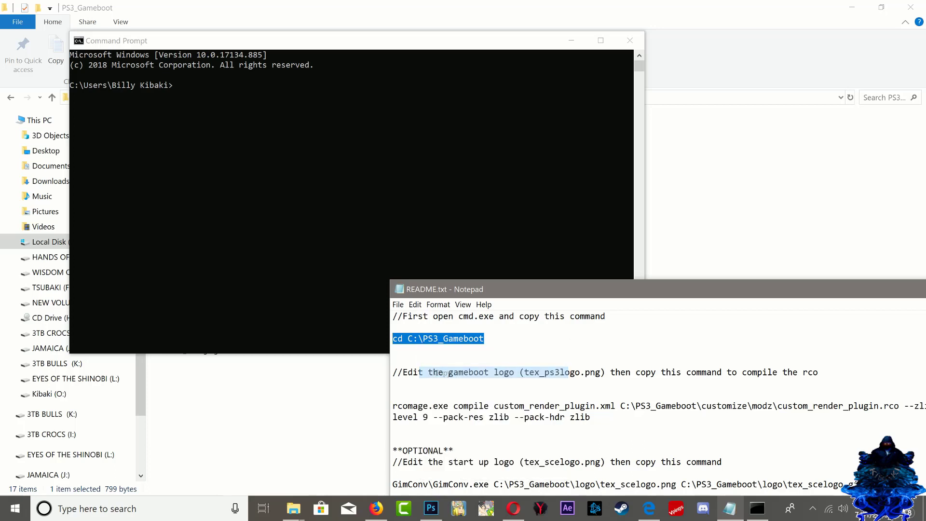
click(204, 85)
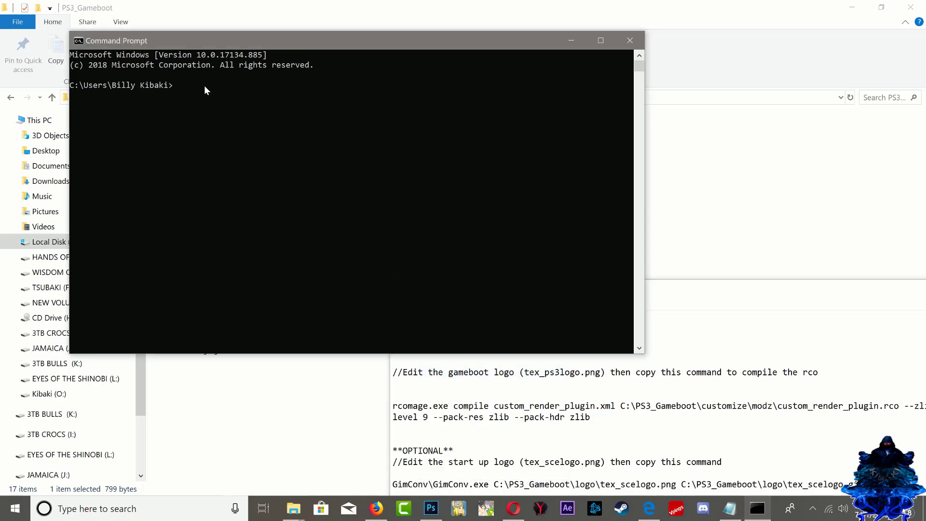
right_click(198, 87)
key(Return)
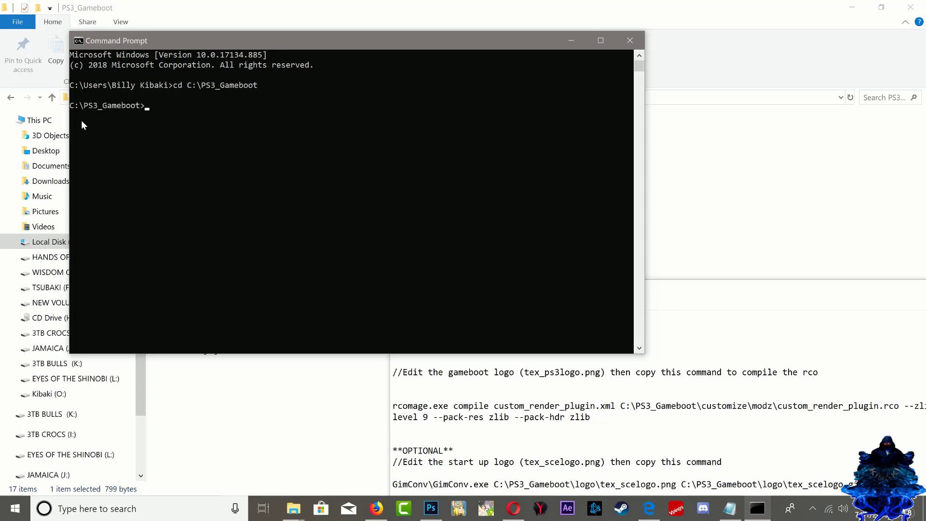
Paste and run the README's rcomage compile line, then close Command Prompt
click(721, 305)
drag(566, 298, 543, 191)
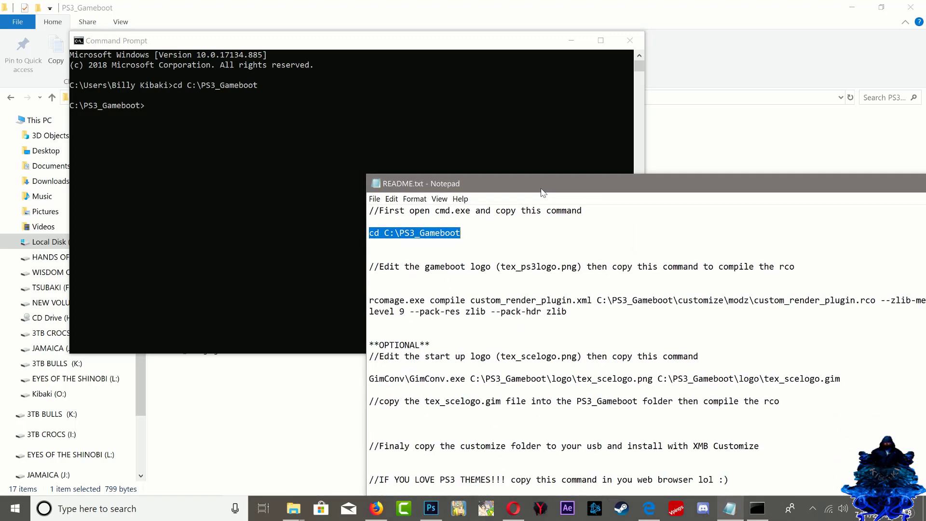
drag(369, 299, 566, 311)
right_click(538, 310)
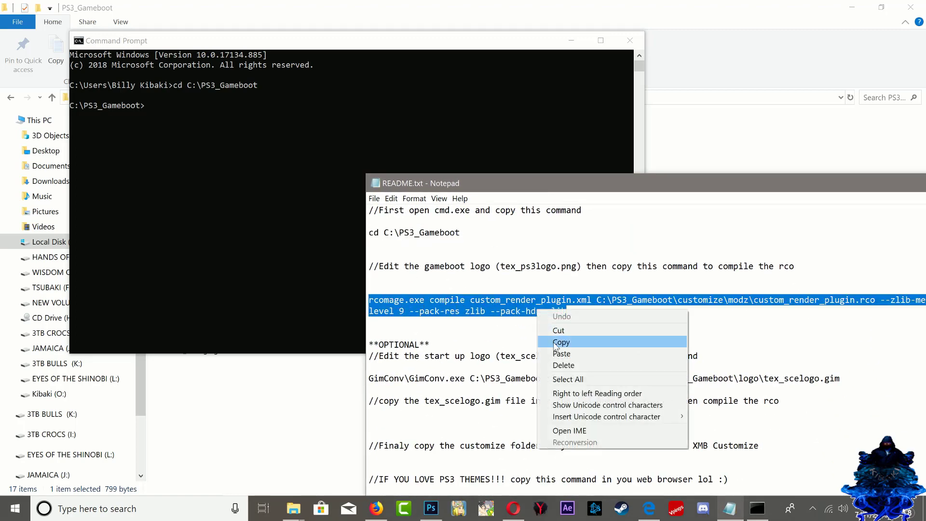
click(550, 341)
click(149, 105)
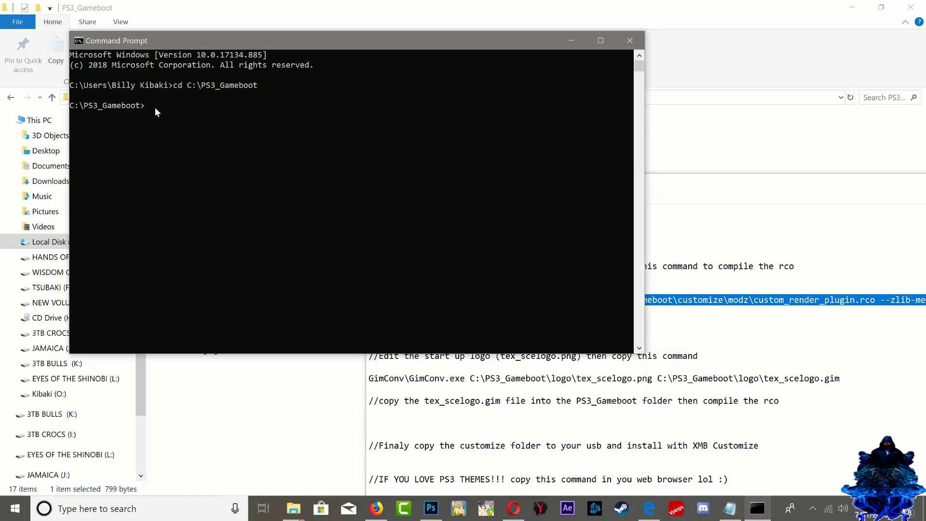
right_click(155, 107)
key(Return)
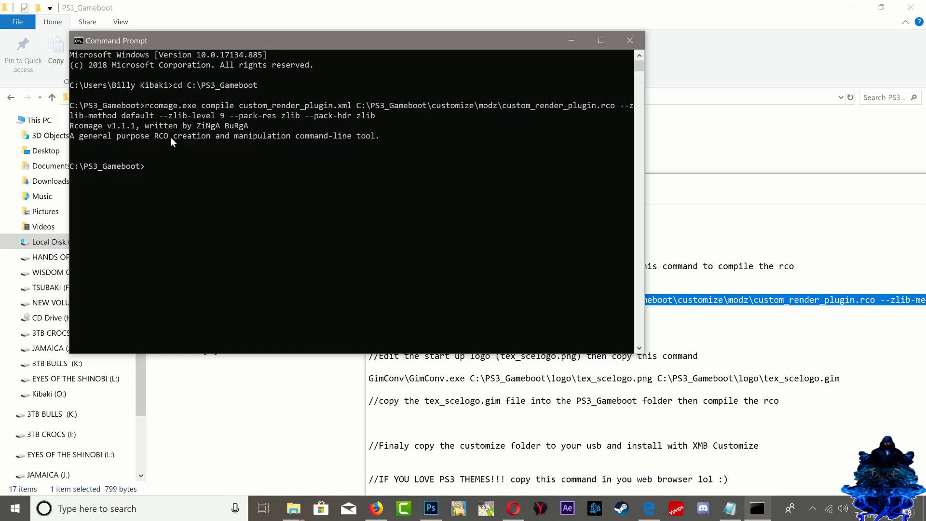
click(630, 41)
Close the README and open the customize > modz folder in File Explorer
drag(725, 189, 494, 129)
click(810, 128)
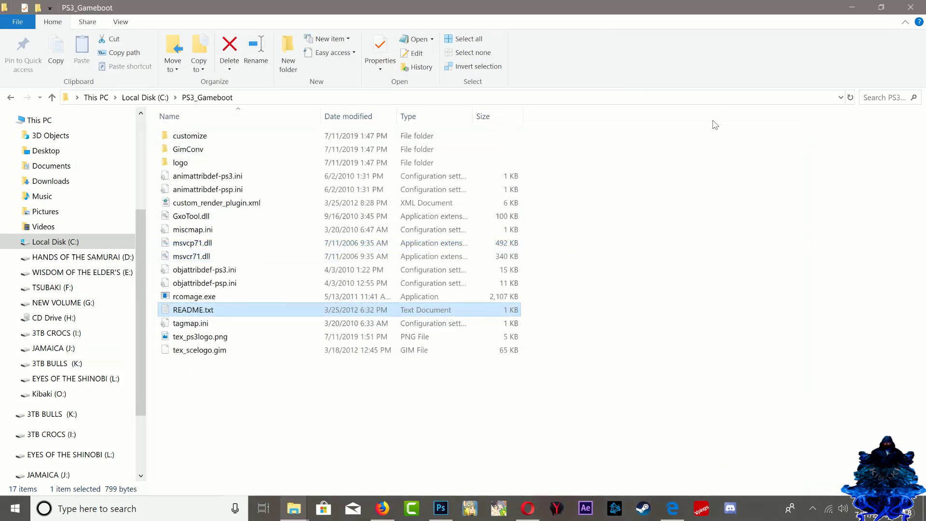
double_click(200, 140)
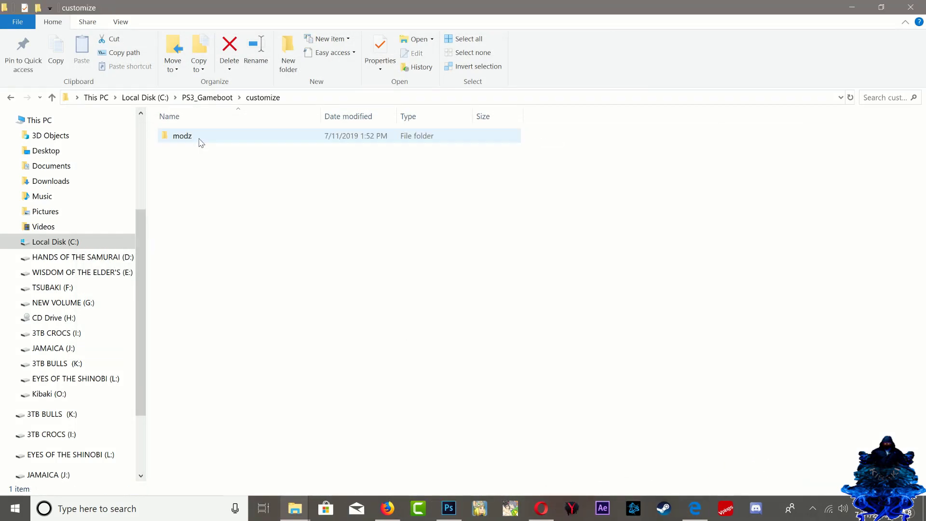
click(180, 140)
double_click(179, 137)
drag(201, 162, 250, 188)
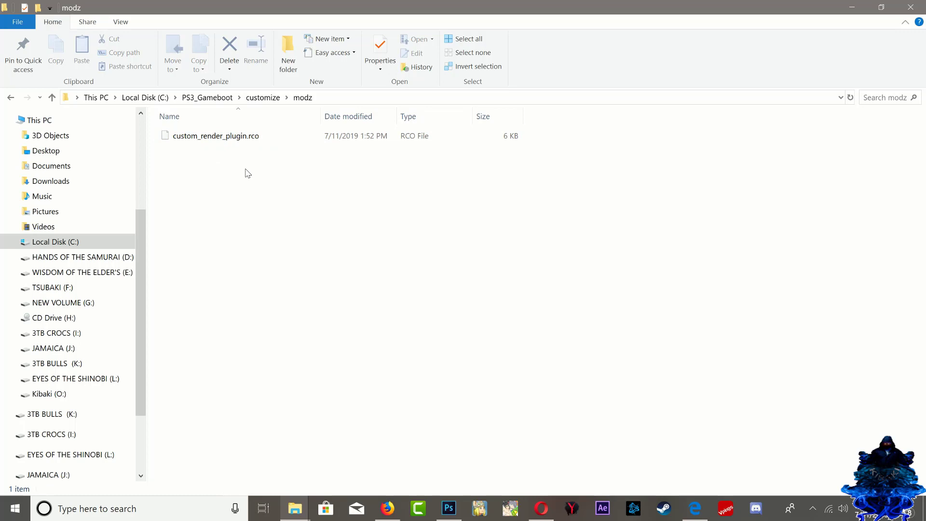
drag(263, 166, 281, 196)
Cut custom_render_plugin.rco and switch Explorer to the NEW VOLUME (G:) drive
right_click(215, 137)
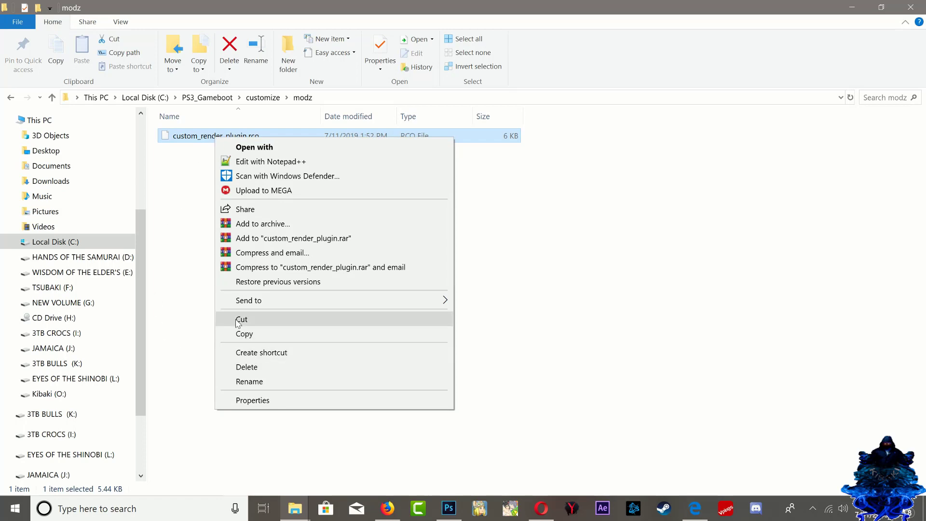
click(242, 318)
mouse_move(294, 508)
click(394, 473)
drag(412, 263, 549, 367)
Check the G: drive's properties, then paste custom_render_plugin.rco into its root
right_click(453, 310)
click(488, 301)
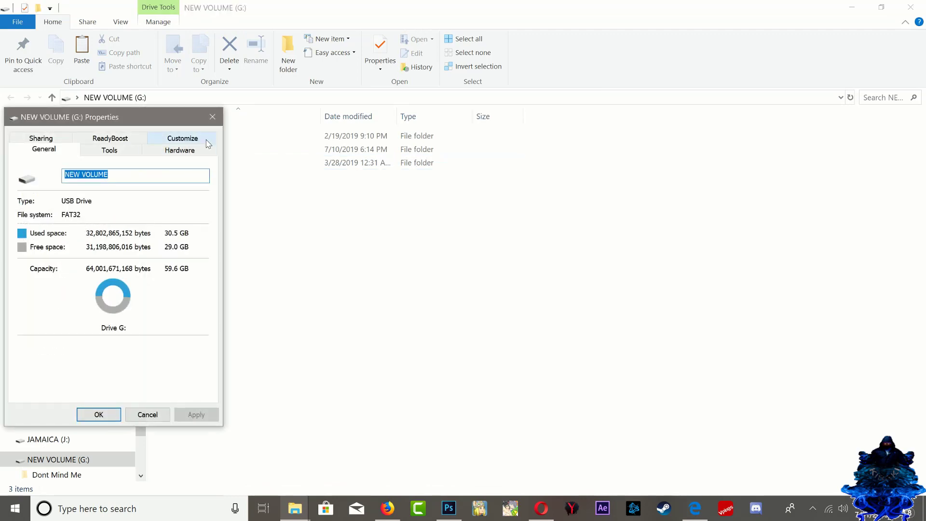
click(212, 117)
right_click(404, 293)
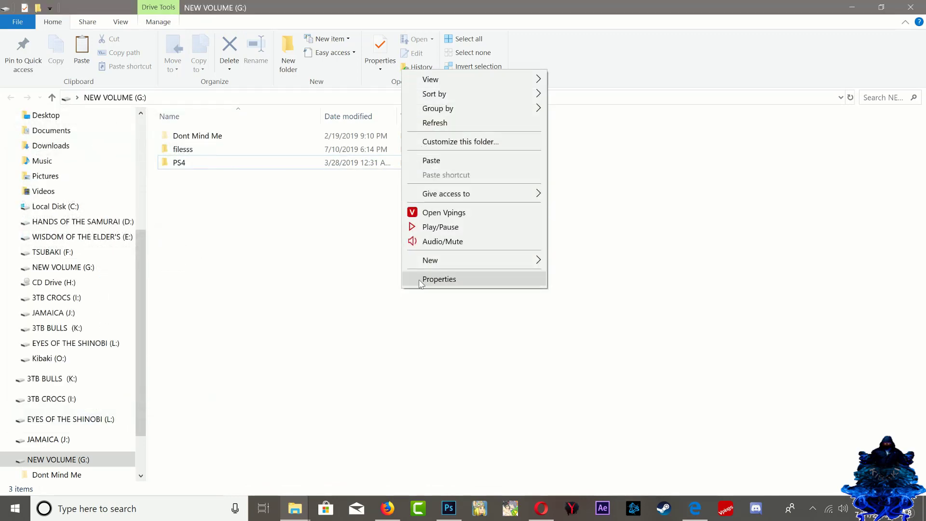
click(429, 159)
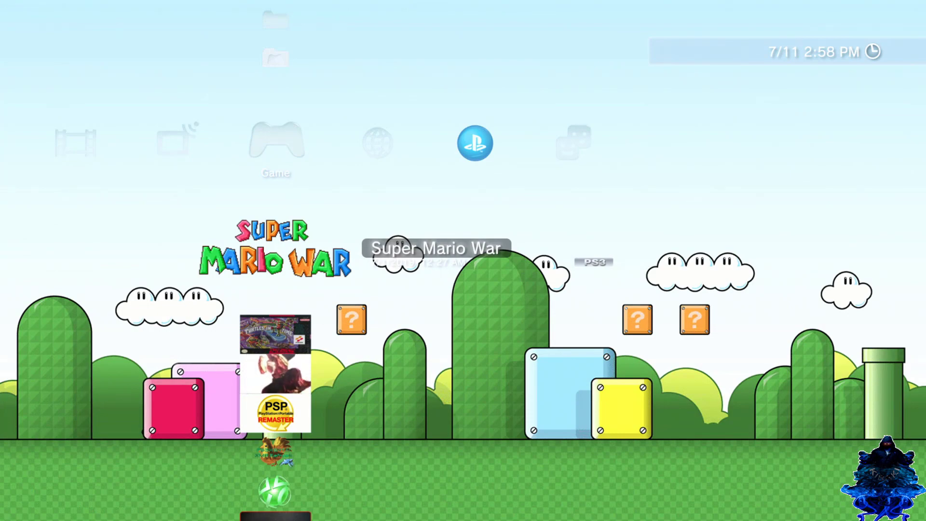
Run Enable HEN from the XMB and confirm closing the browser
key(Up)
key(Up)
key(Up)
key(Up)
key(Up)
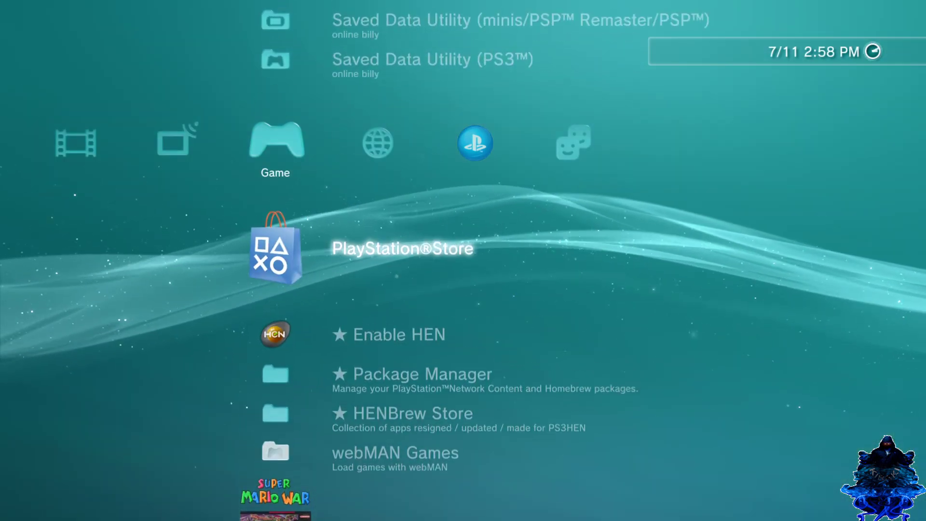
key(Down)
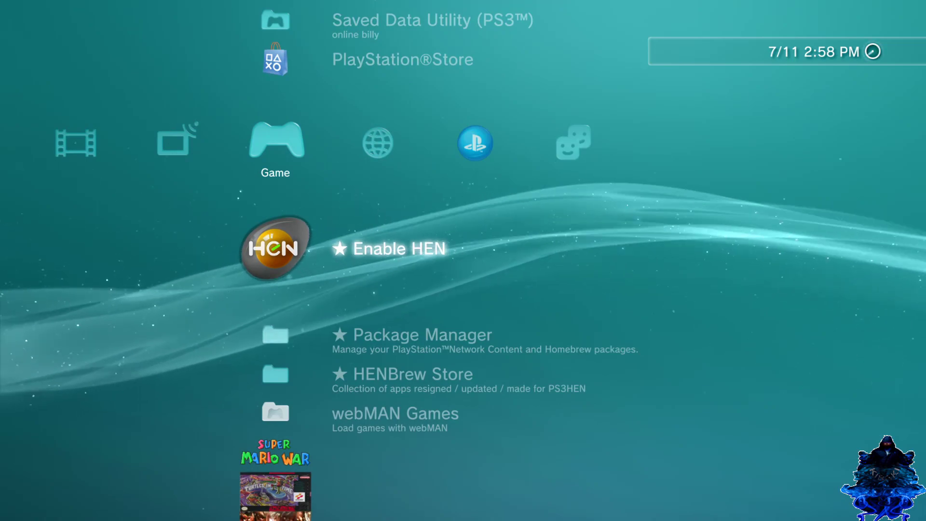
key(Return)
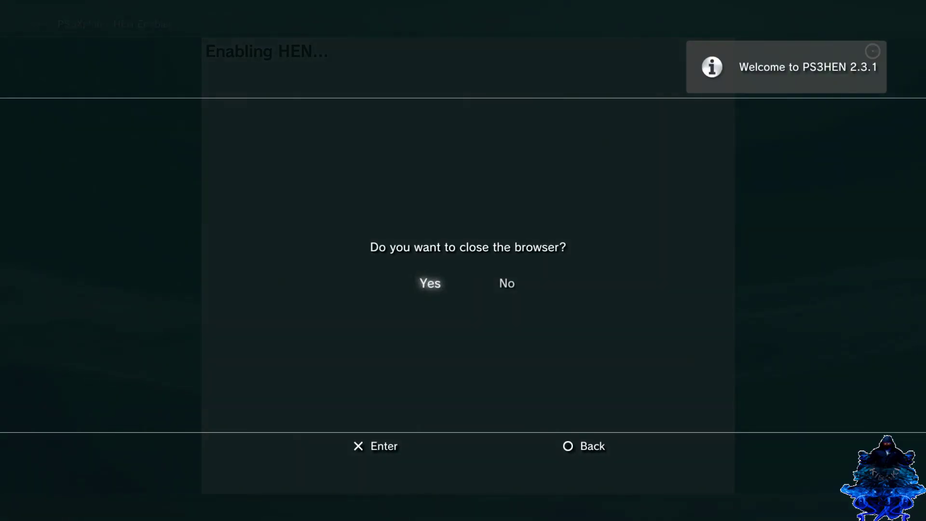
key(Return)
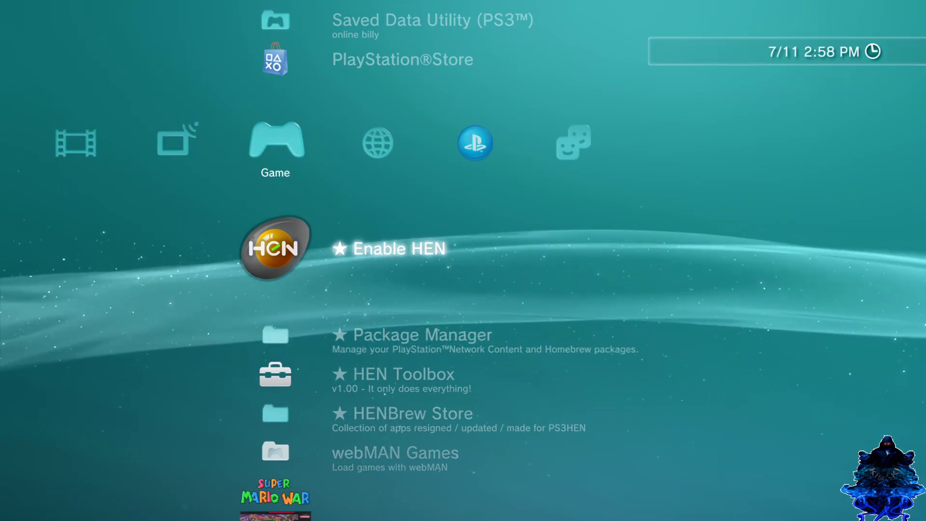
Move down past HEN XMB Refresh and launch mmCM
key(Down)
key(Down)
key(Down)
key(Down)
key(Down)
key(Down)
key(Down)
key(Down)
key(Down)
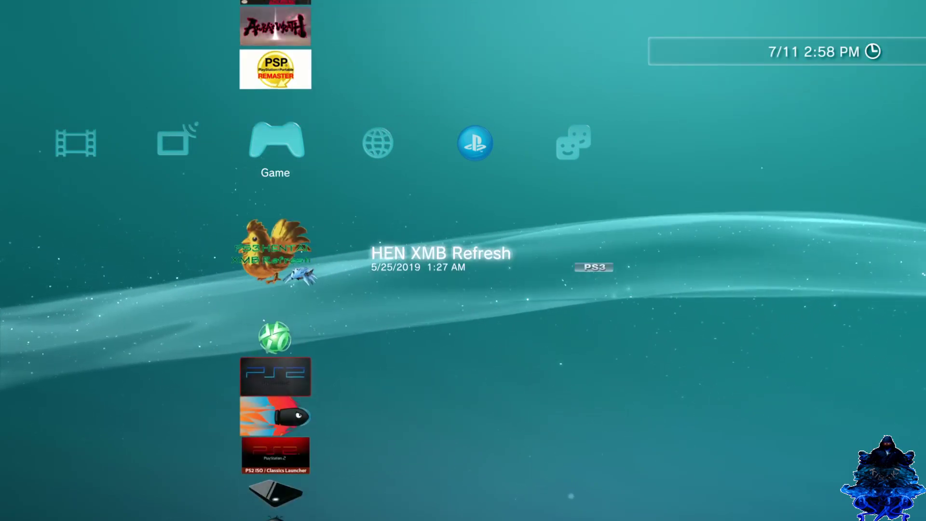
key(Down)
key(Down)
key(Down)
key(Down)
key(Down)
key(Down)
key(Down)
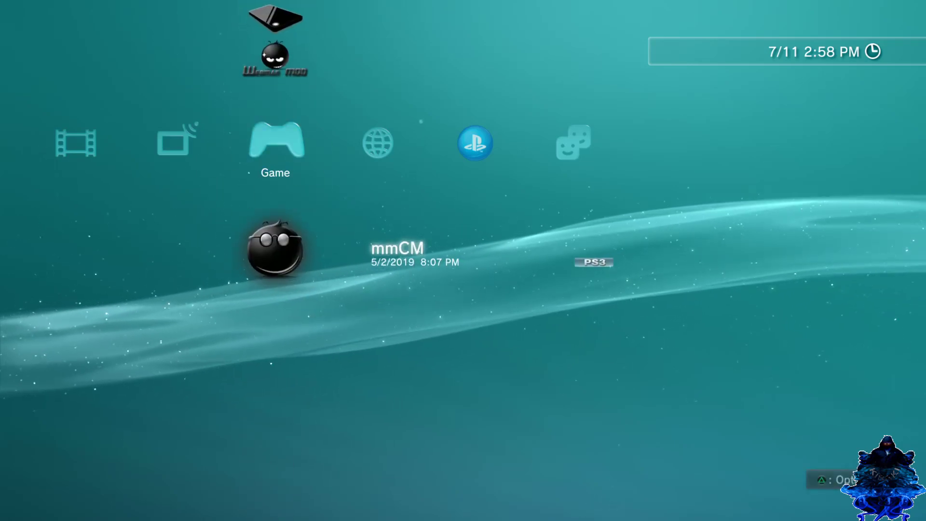
key(Return)
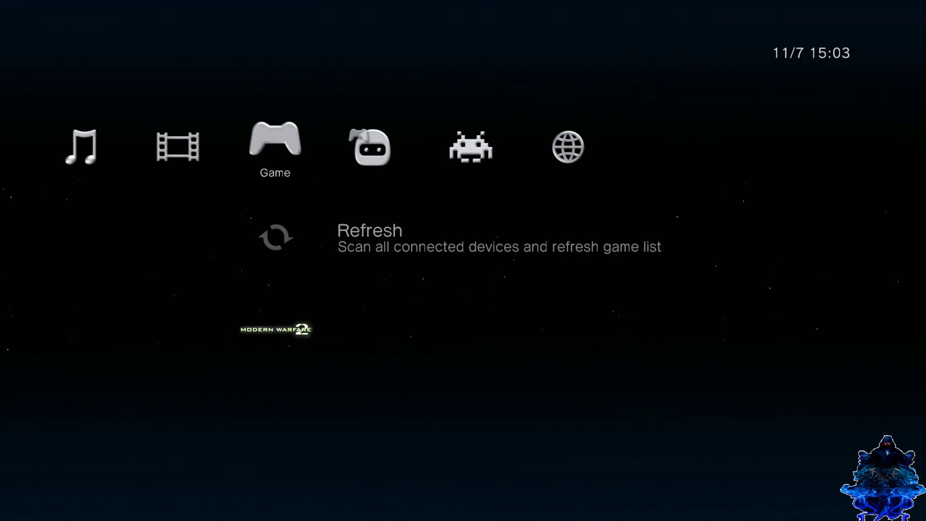
Open the File Manager / mmOS desktop from multiMAN's options and browse PS3 Root
key(Down)
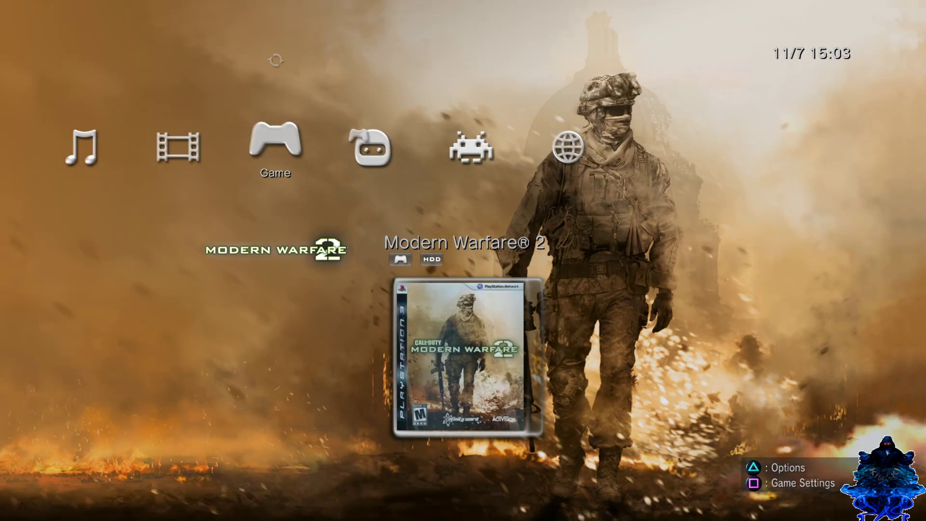
key(Up)
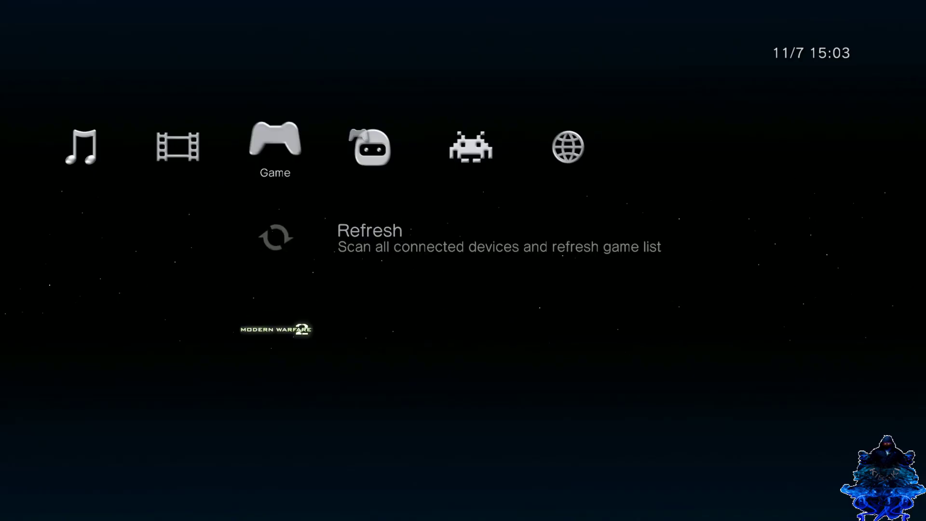
key(Menu)
key(Up)
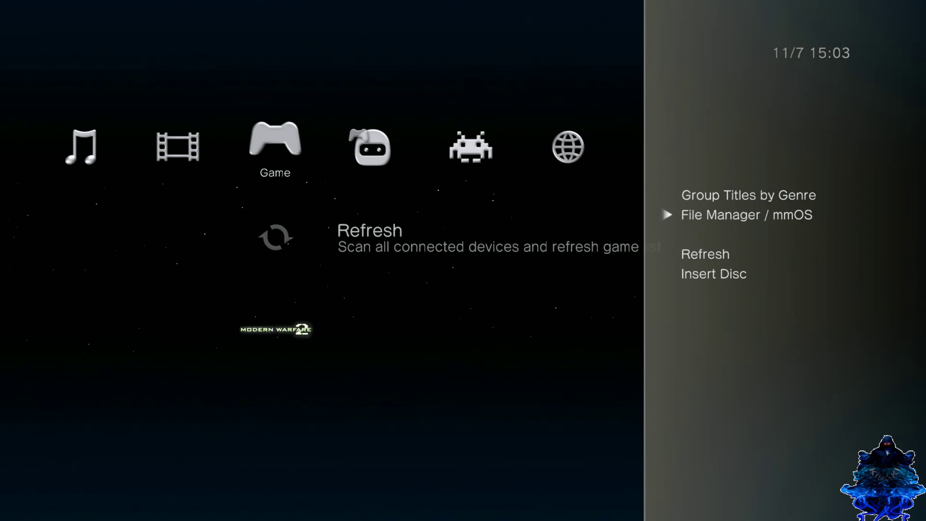
key(Return)
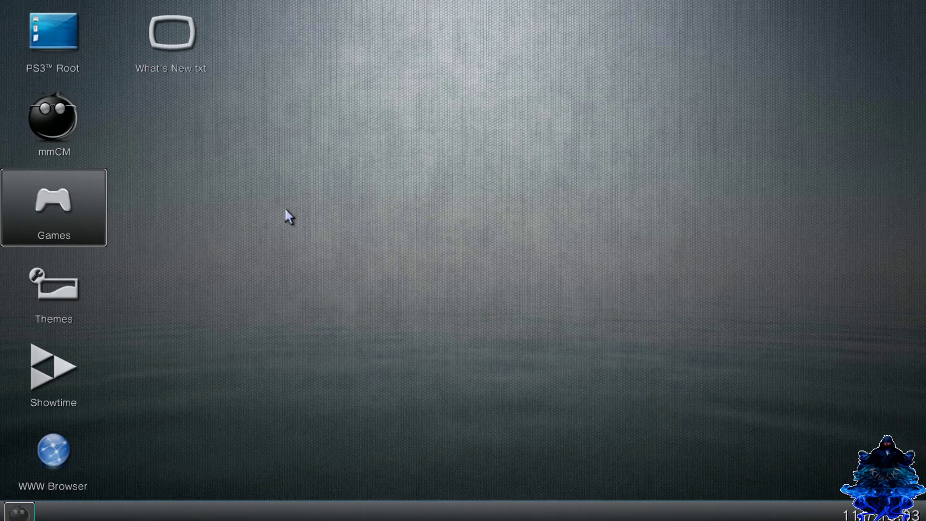
click(62, 52)
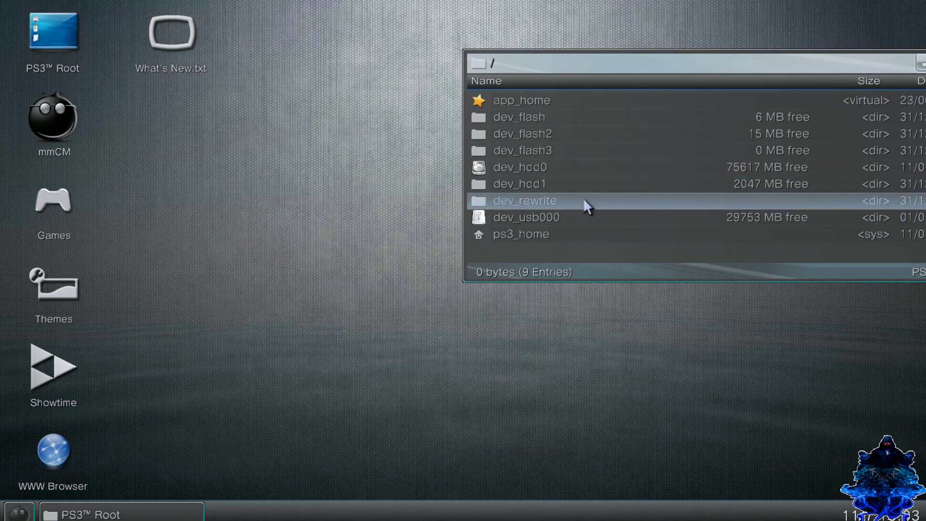
Open dev_usb000 and copy custom_render_plugin.rco to the mmOS clipboard
double_click(554, 216)
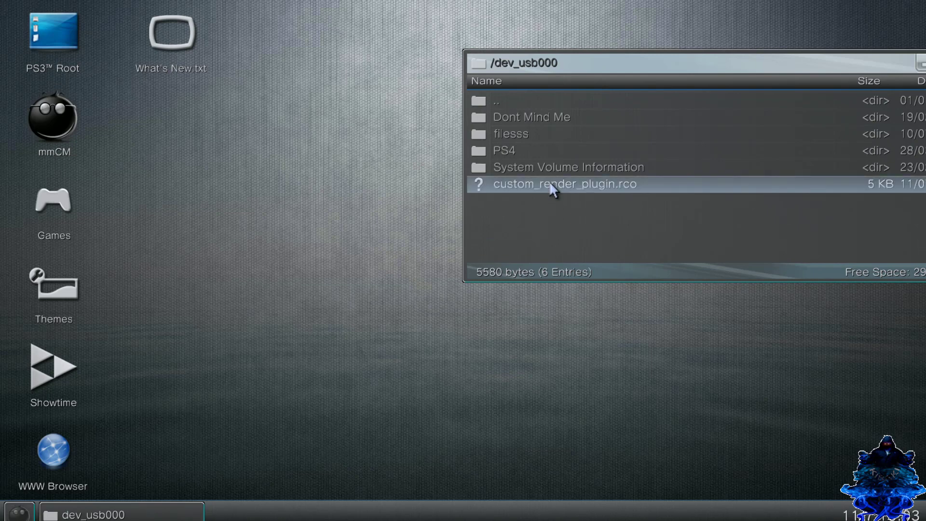
click(550, 183)
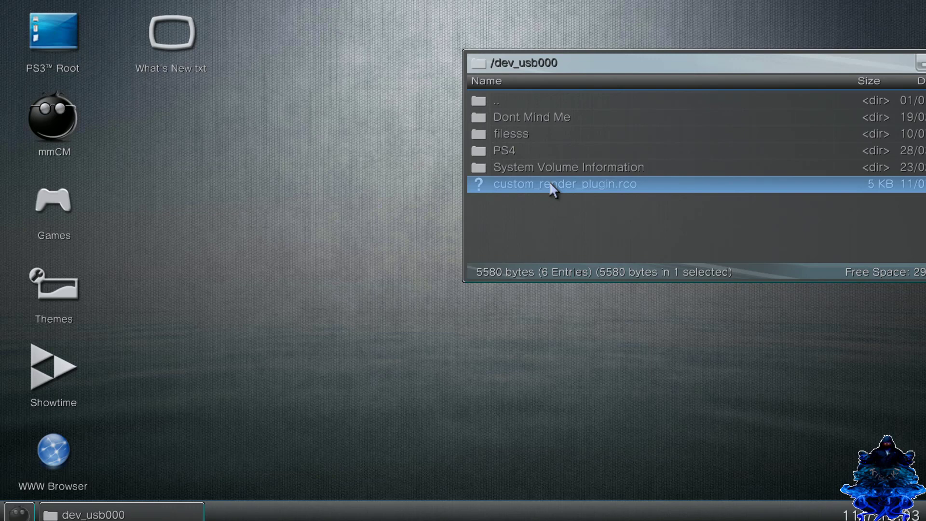
right_click(549, 182)
key(Down)
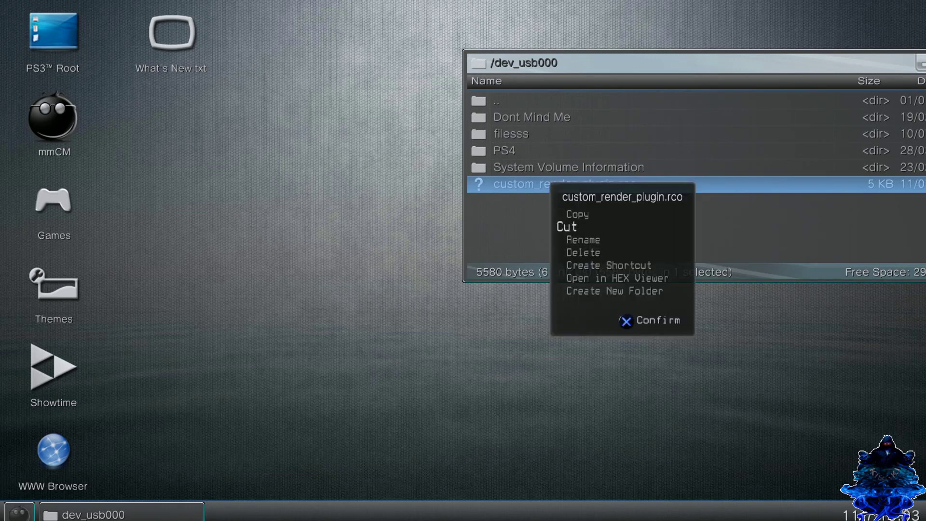
key(Up)
key(Return)
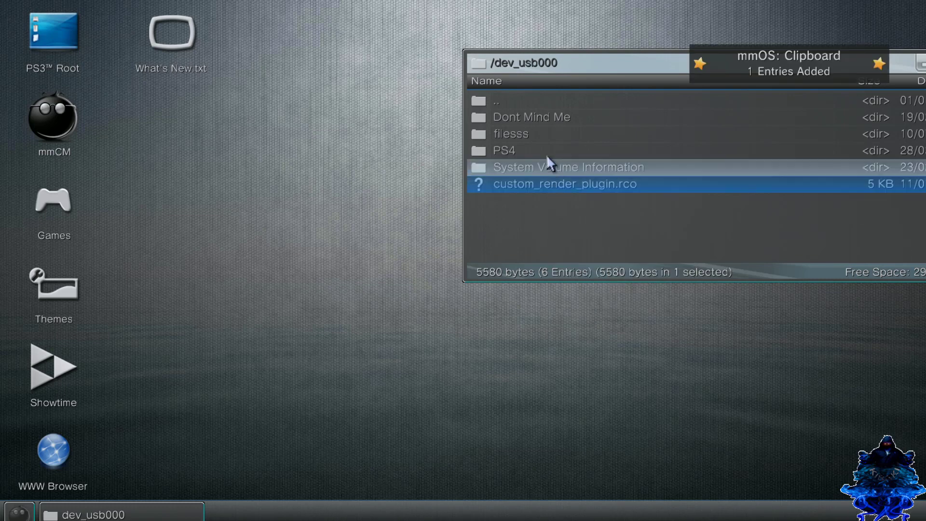
Navigate from the root folder into /dev_rewrite/vsh/resource
double_click(524, 102)
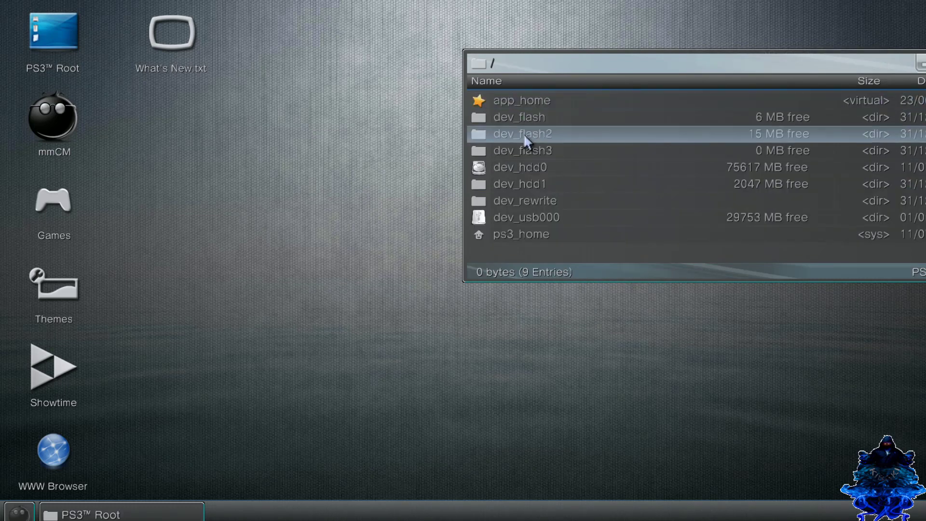
double_click(568, 202)
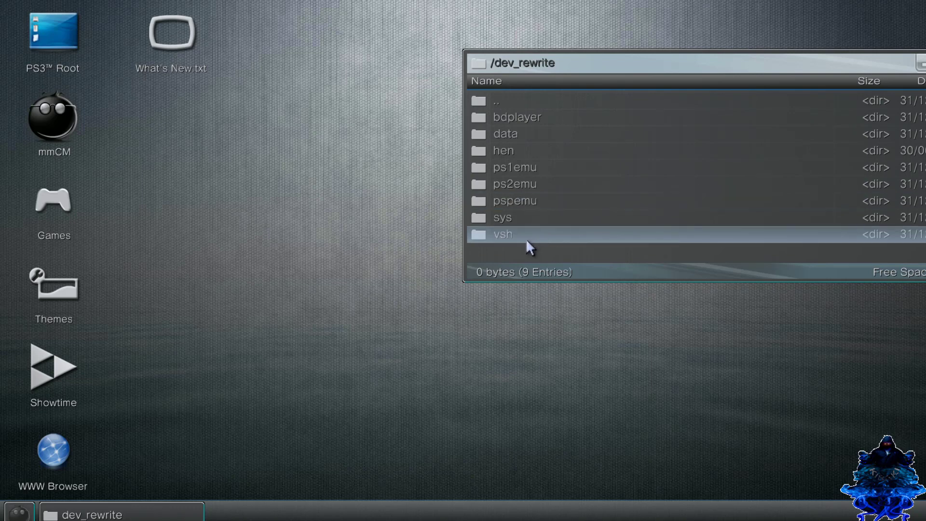
double_click(527, 240)
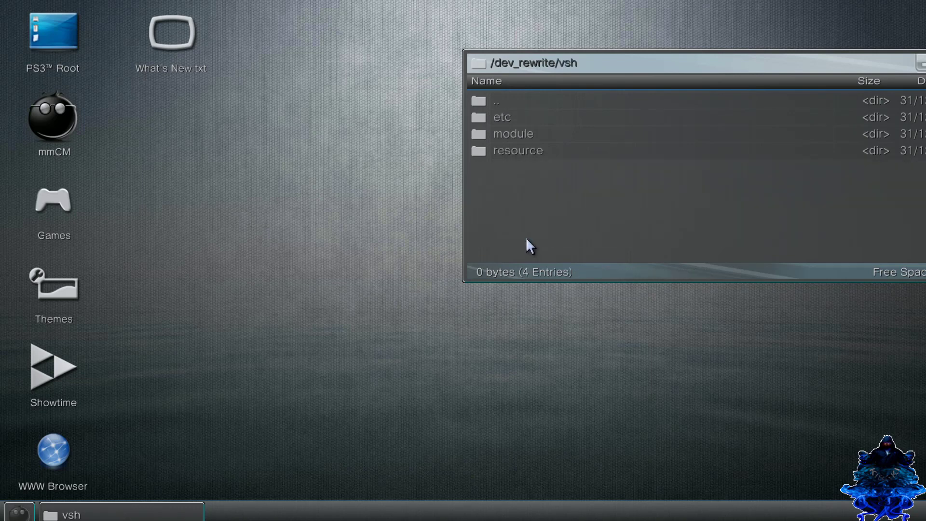
double_click(526, 157)
Scroll down the resource list and select the old custom_render_plugin.rco
scroll(601, 310, down, 8)
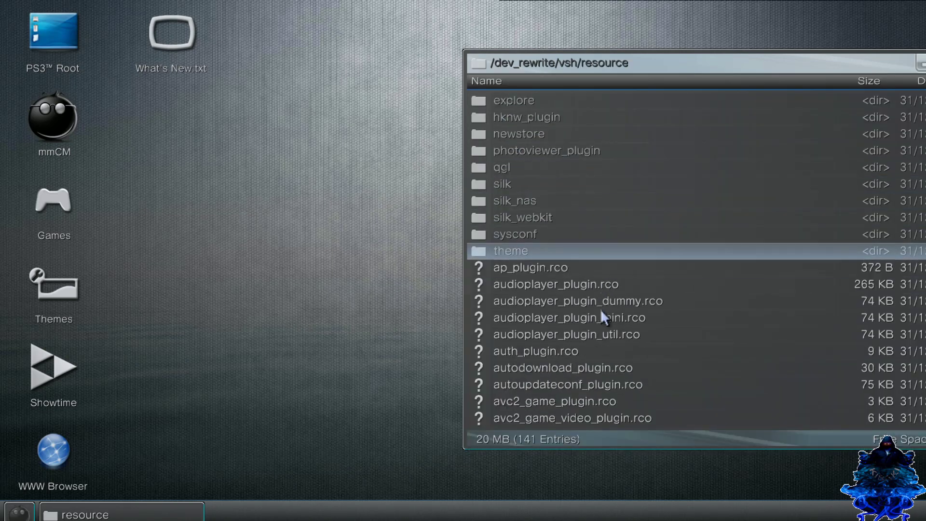
scroll(601, 312, down, 4)
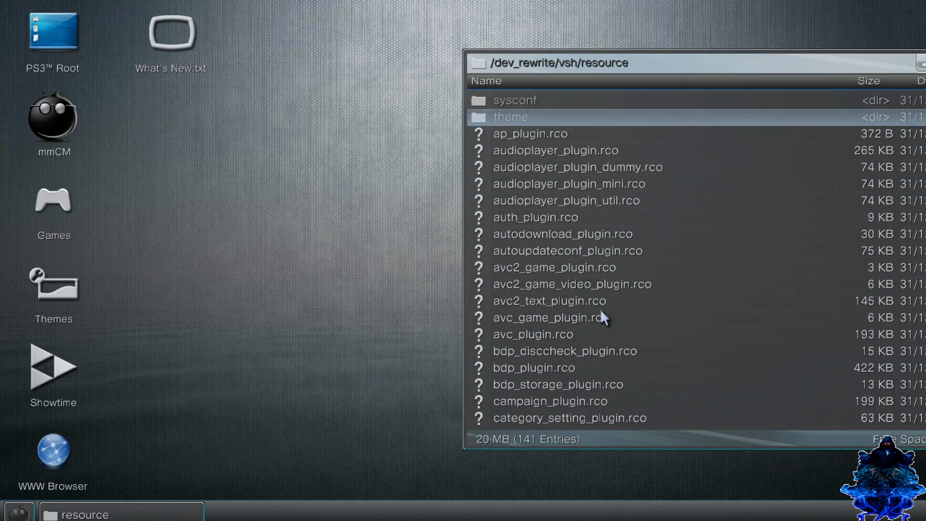
scroll(600, 361, down, 1)
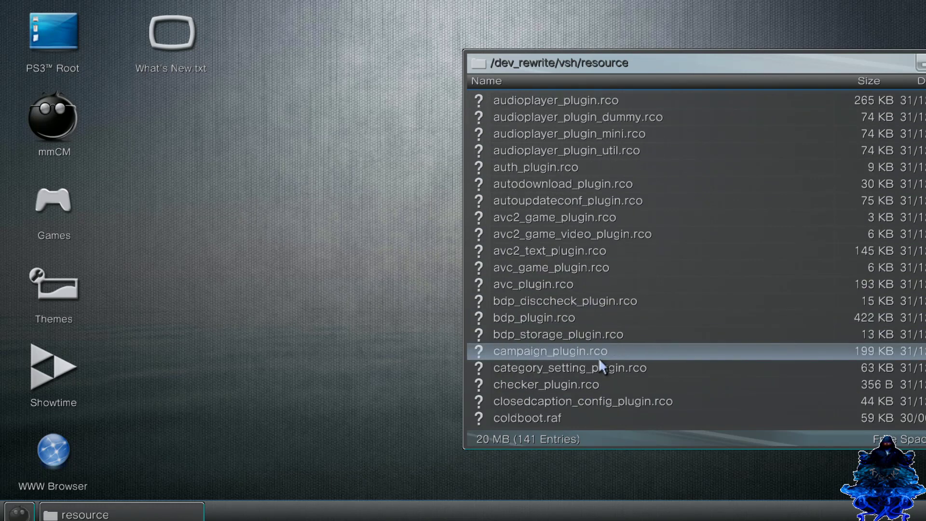
scroll(600, 362, down, 2)
scroll(599, 362, down, 3)
scroll(599, 363, down, 1)
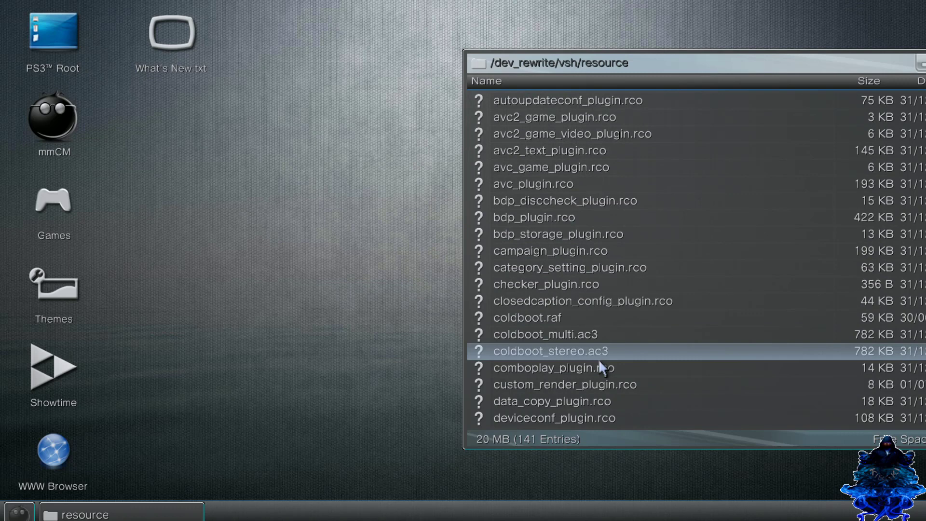
click(595, 386)
Delete the old custom_render_plugin.rco and paste the 5 KB USB copy, confirming Yes
right_click(595, 386)
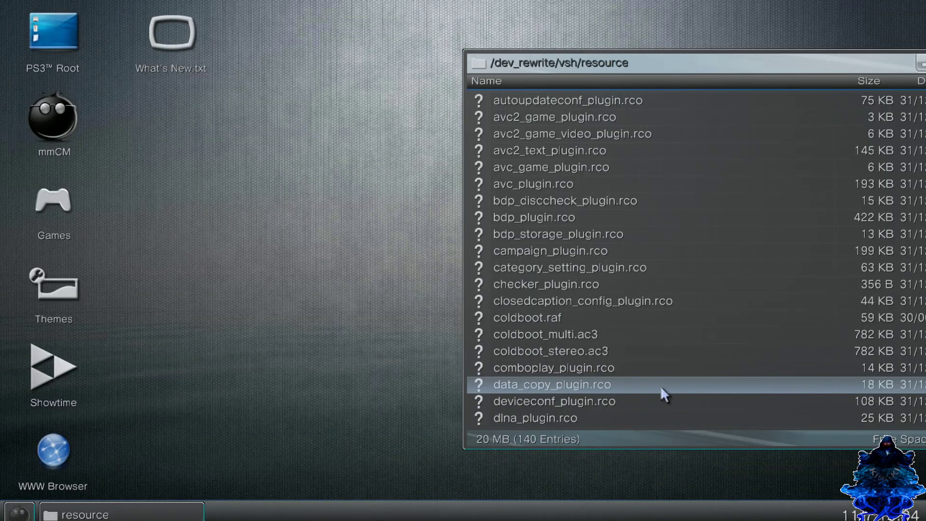
click(661, 385)
right_click(660, 386)
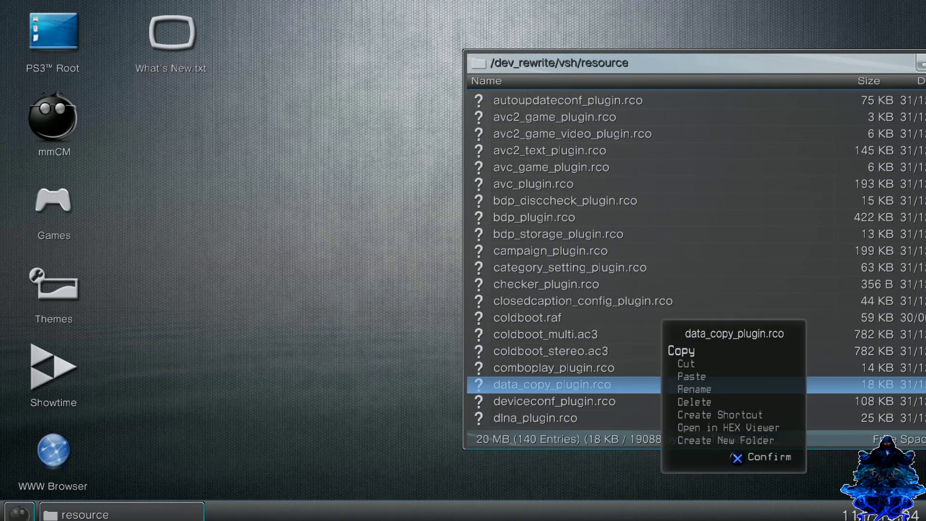
key(Down)
key(Down)
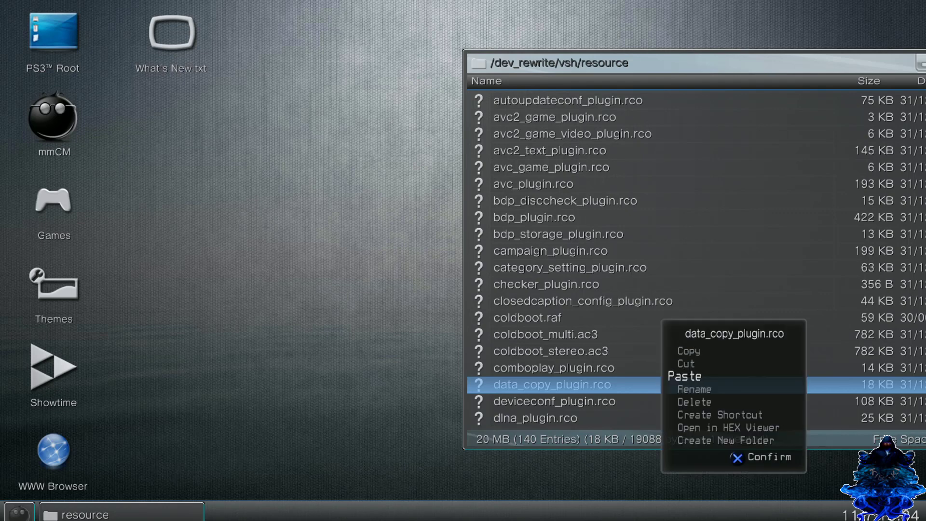
key(Return)
key(Left)
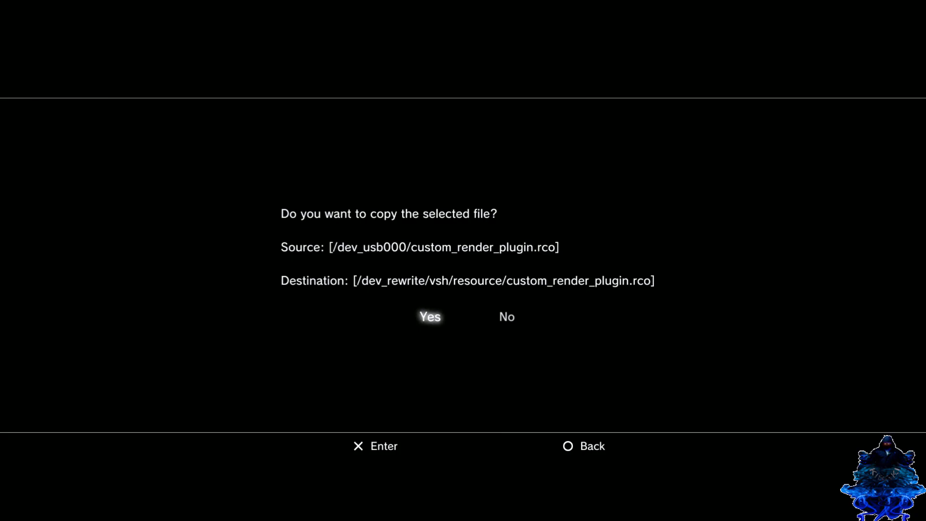
key(Return)
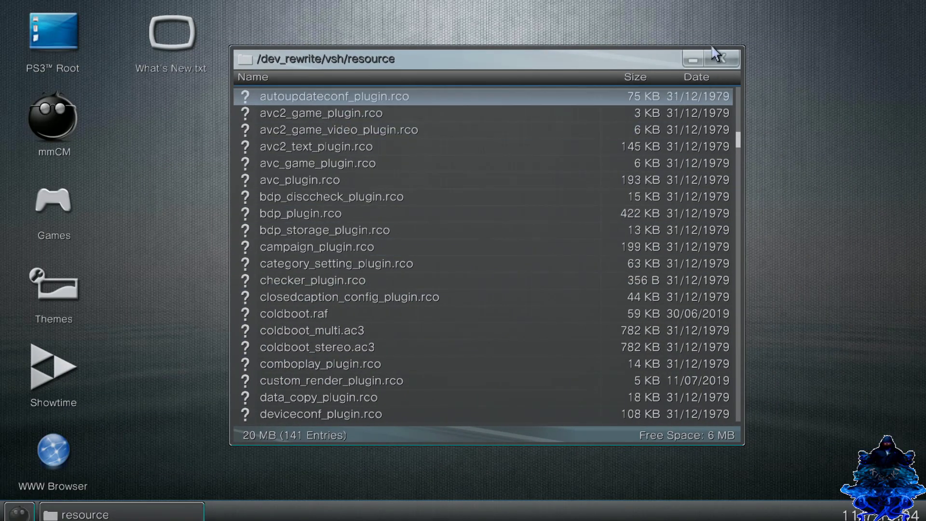
Close the resource window and pick Restart System from the mmCM start menu
click(719, 59)
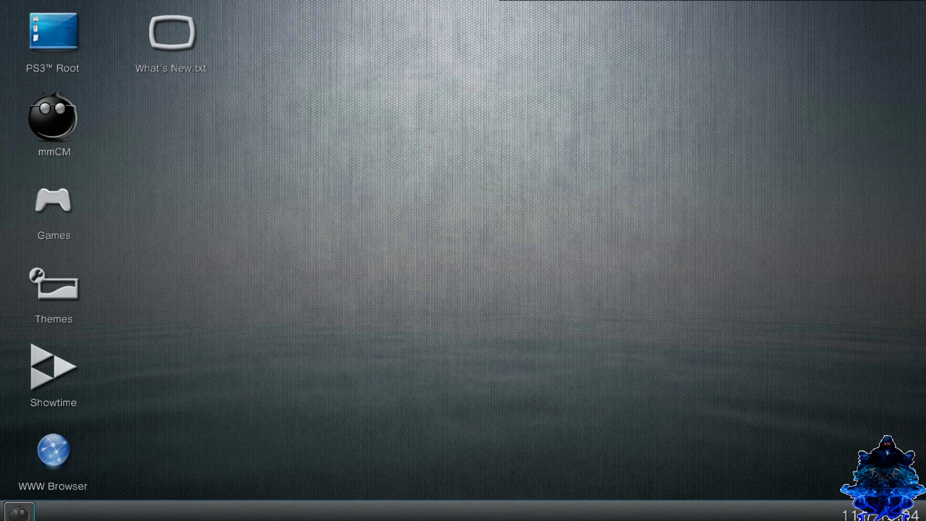
key(super)
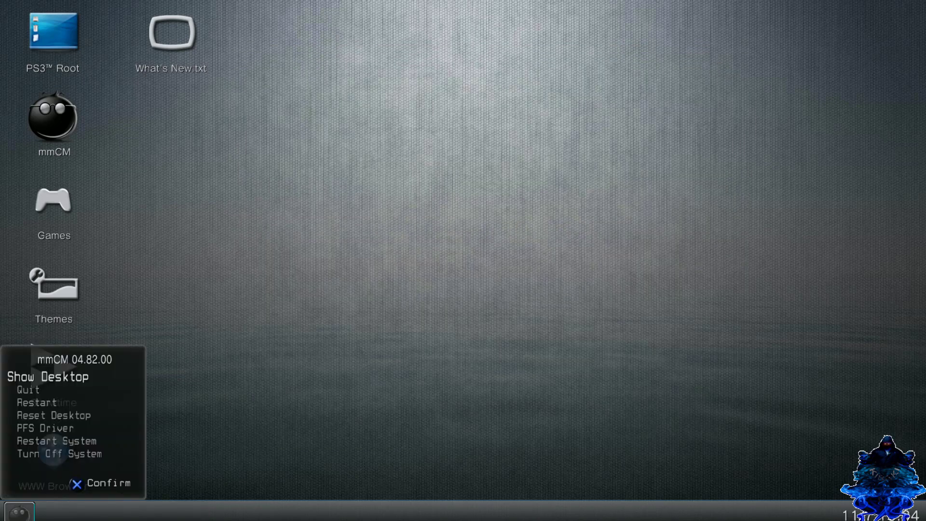
key(Down)
key(Down)
key(Down)
key(Down)
key(Down)
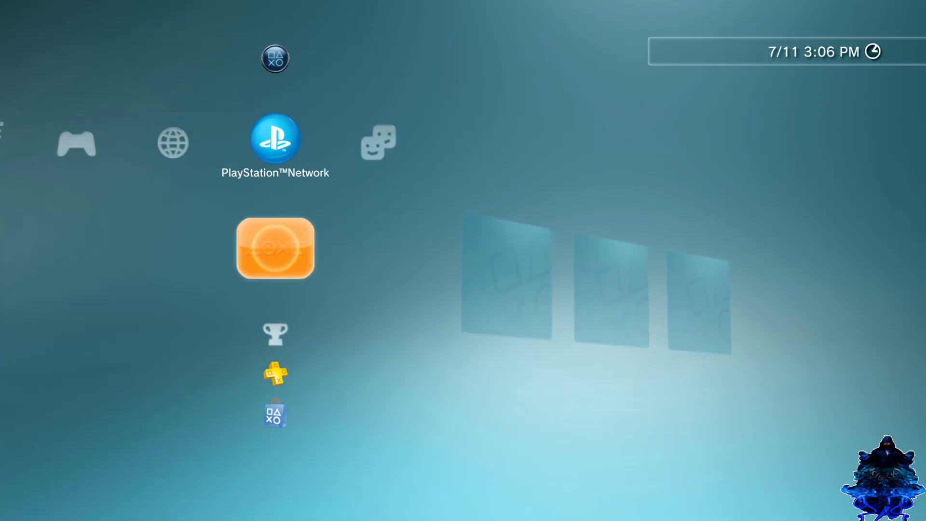
In the Game column, browse the installed games down to Teenage Mutant Ninja Turtles IV, then return to Enable HEN
key(Left)
key(Left)
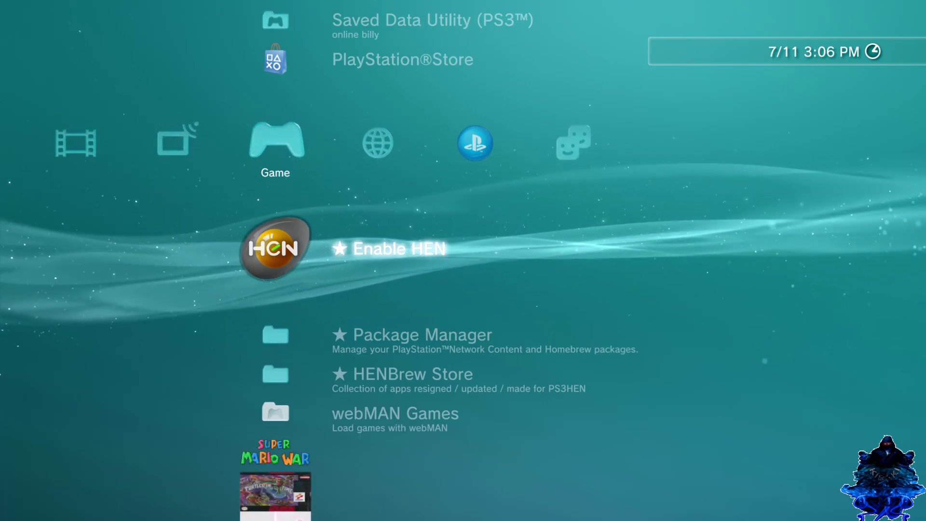
key(Return)
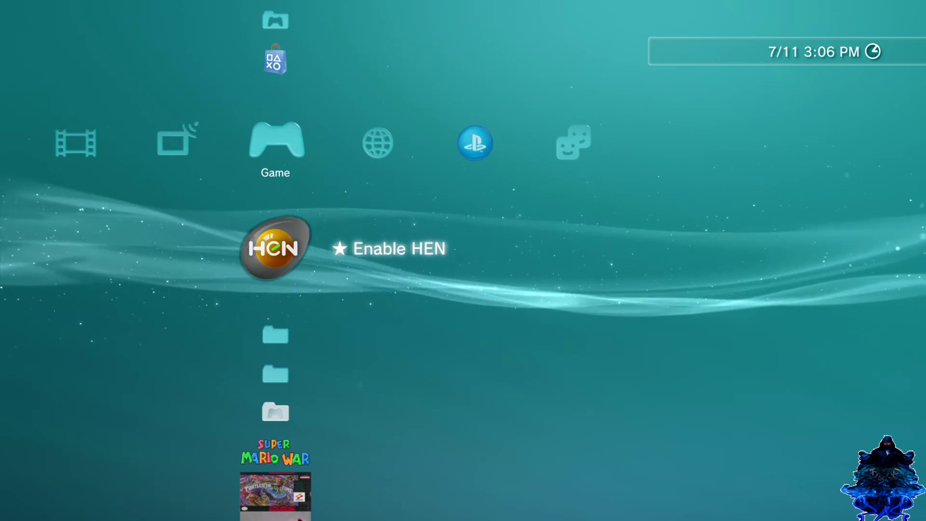
key(Down)
key(Down)
key(Down)
key(Down)
key(Down)
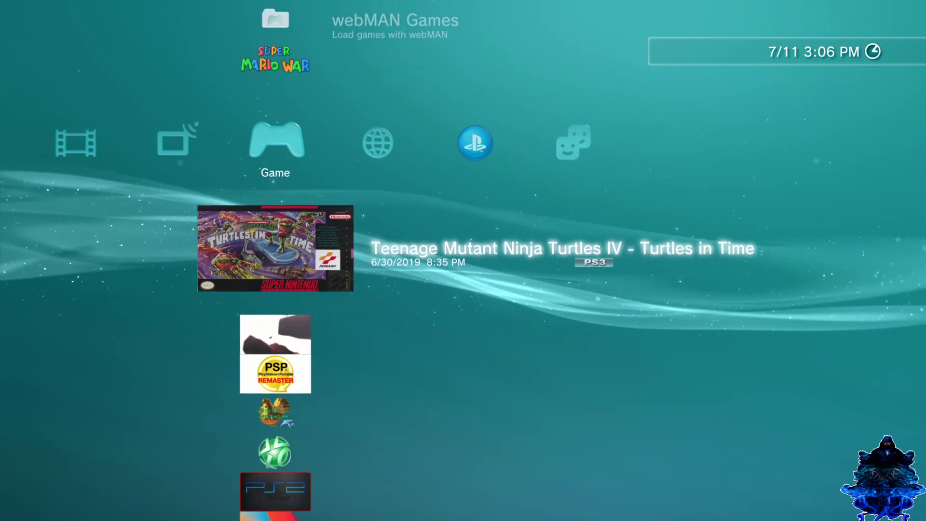
key(Up)
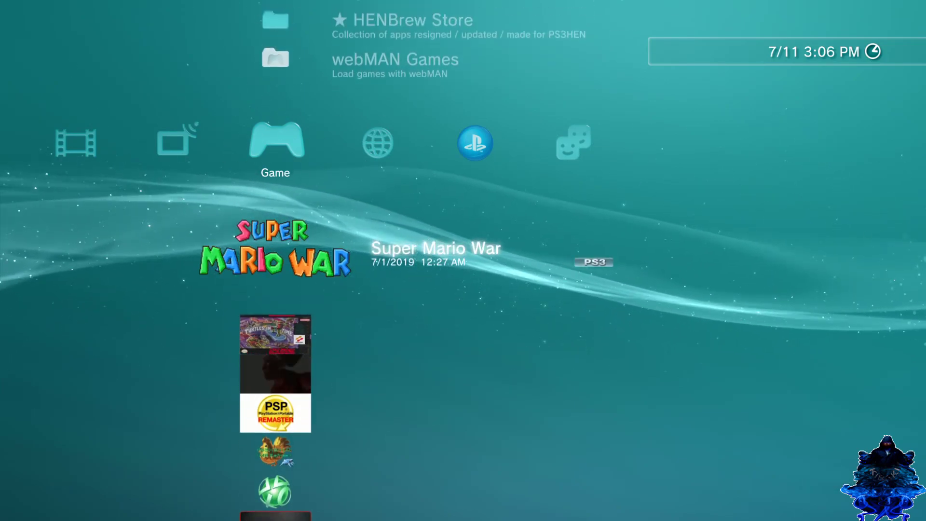
key(Down)
key(Down)
key(Down)
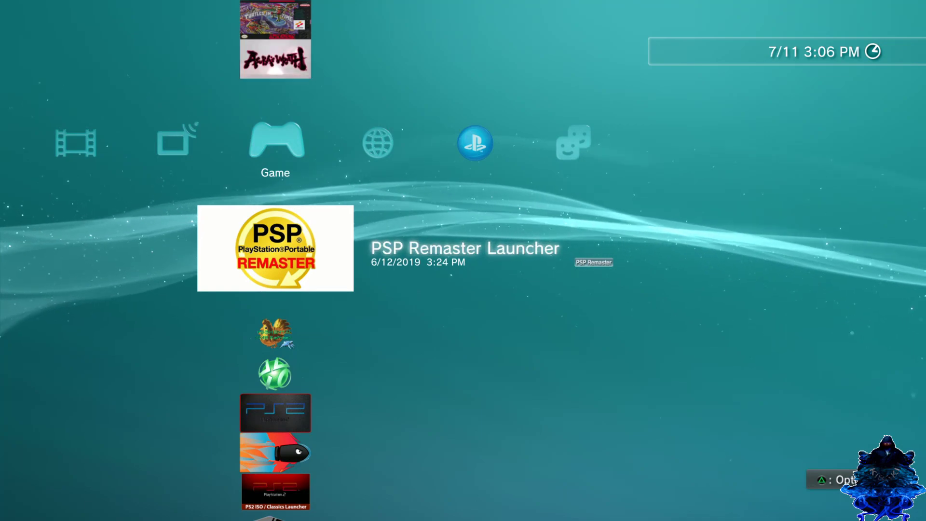
key(Up)
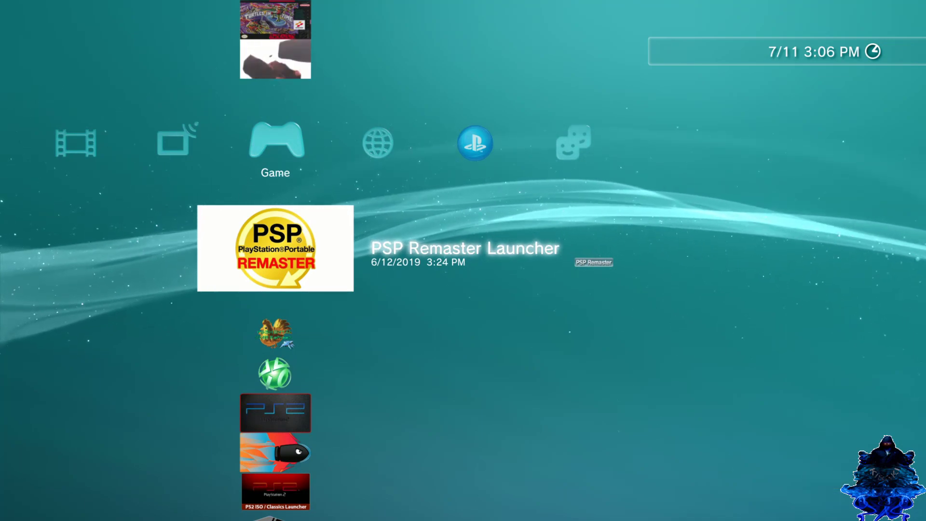
key(Up)
key(Up)
key(Up)
key(Up)
key(Up)
key(Up)
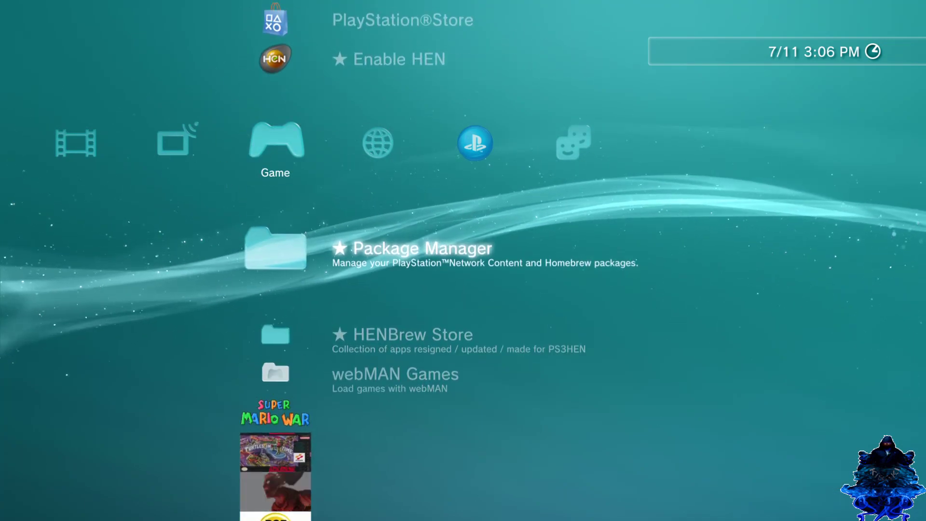
key(Up)
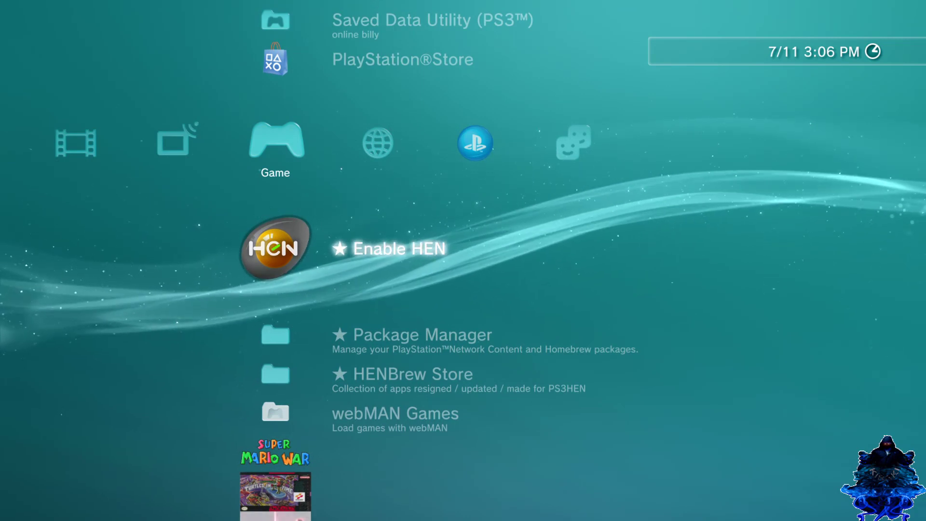
Run Enable HEN to activate PS3HEN 2.3.1, then confirm closing its browser page
key(Return)
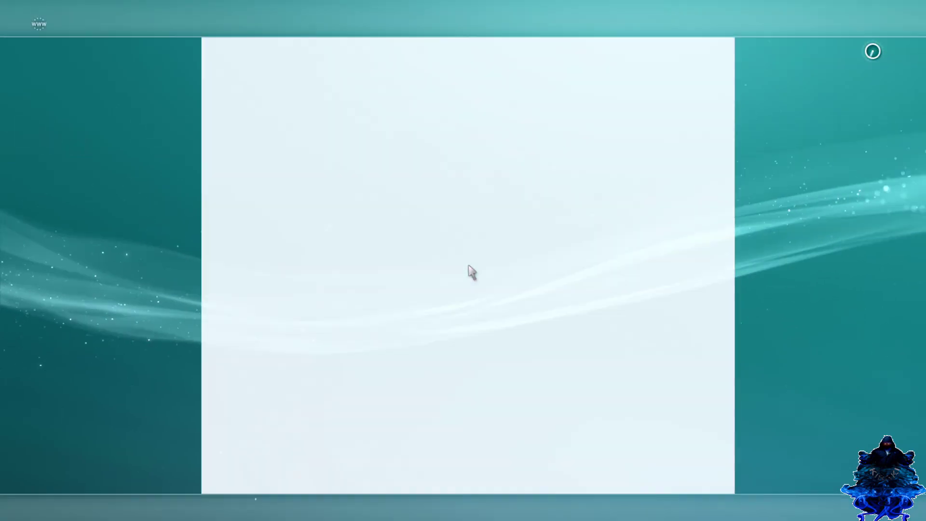
key(Escape)
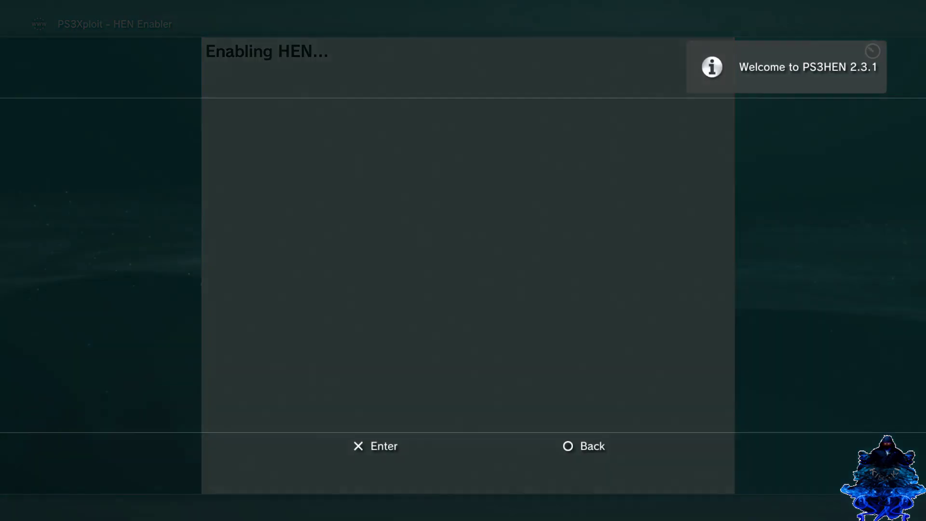
key(Return)
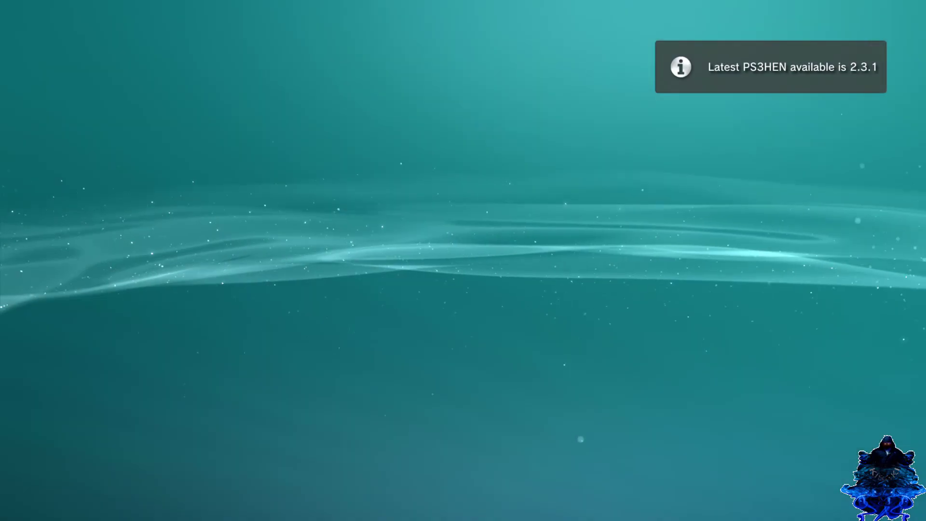
Browse down the games list past Package Manager to Asura's Wrath
key(Down)
key(Down)
key(Down)
key(Down)
key(Down)
key(Down)
key(Down)
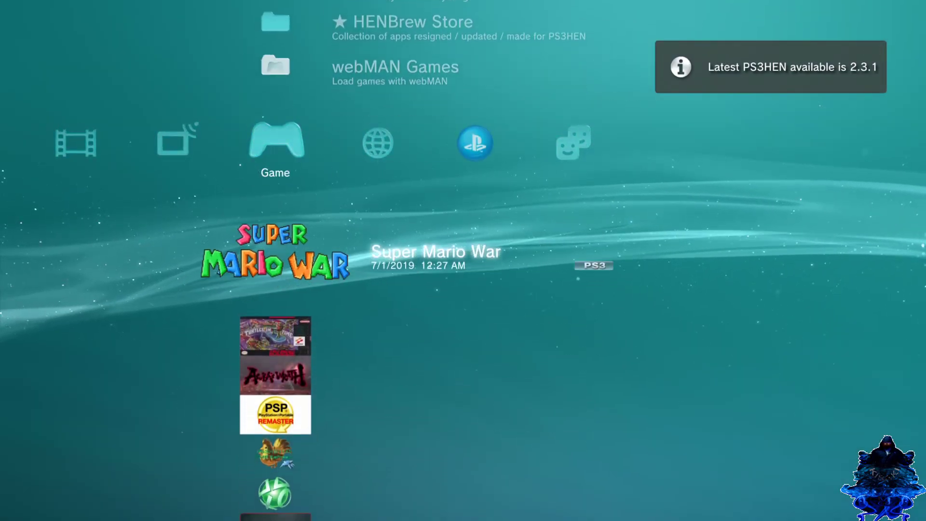
key(Down)
key(Up)
key(Up)
key(Down)
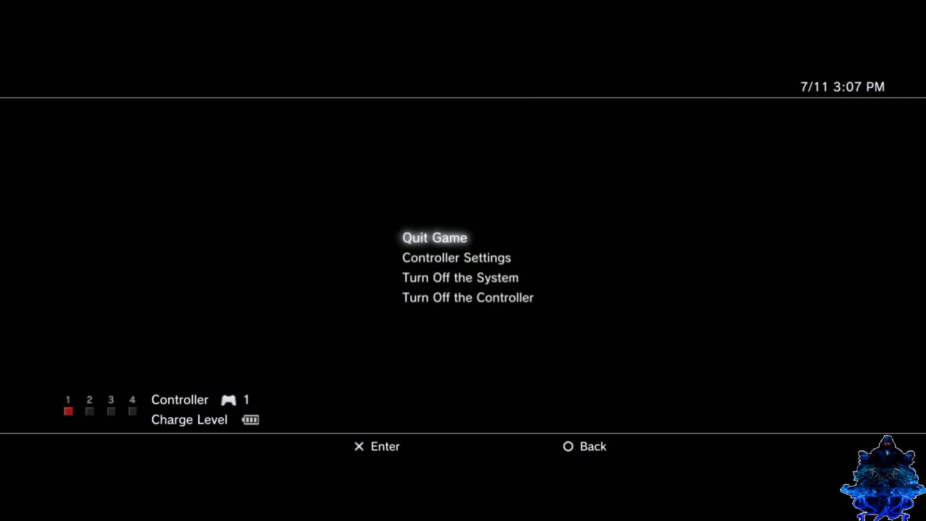
Choose Quit Game from Asura's Wrath's system menu to exit the game
key(Down)
key(Down)
key(Up)
key(Up)
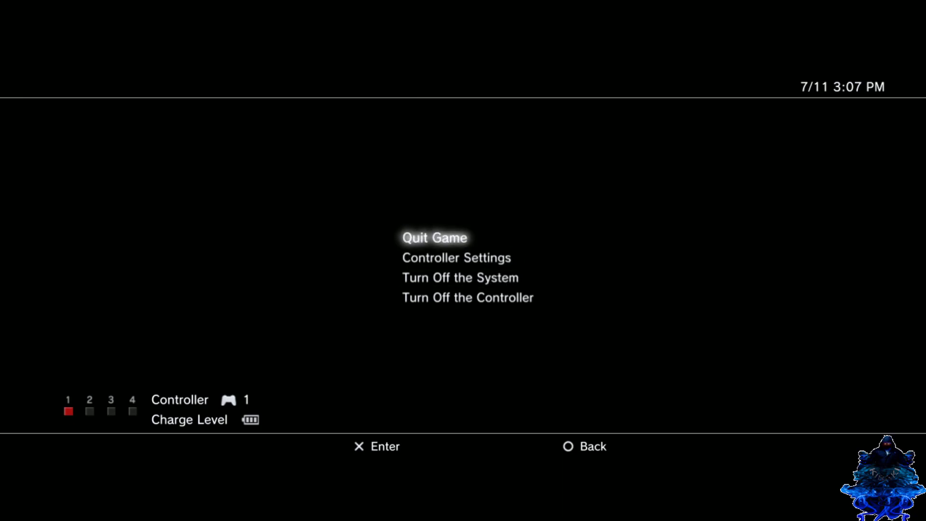
key(Return)
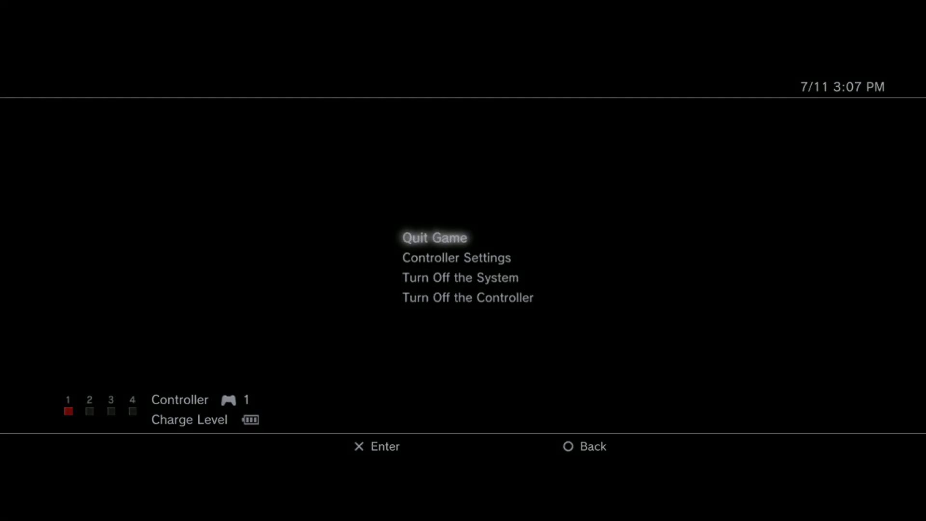